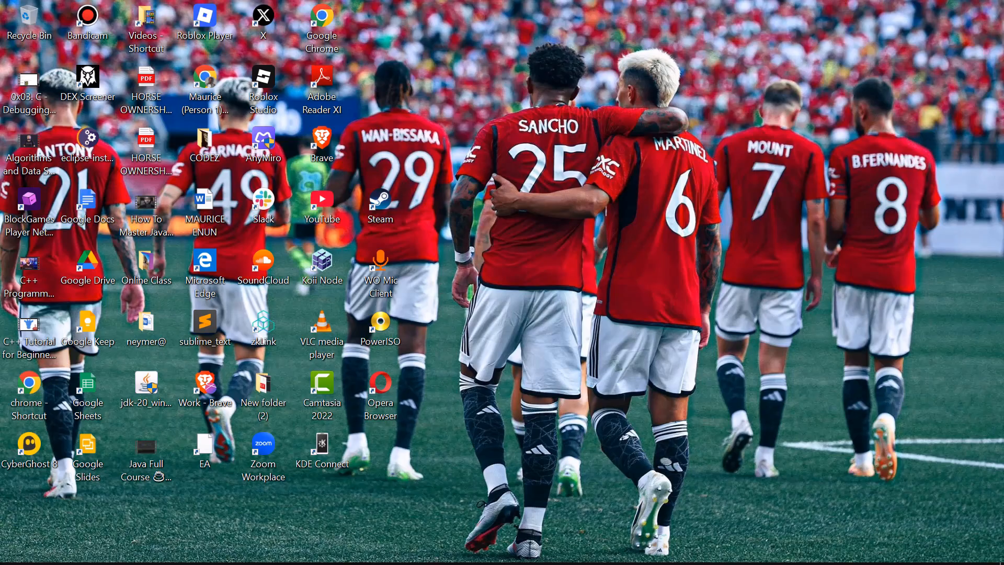
# Switch to the Canva home page in the Brave browser and search its templates for "ebook template"
pyautogui.moveTo(710, 563)
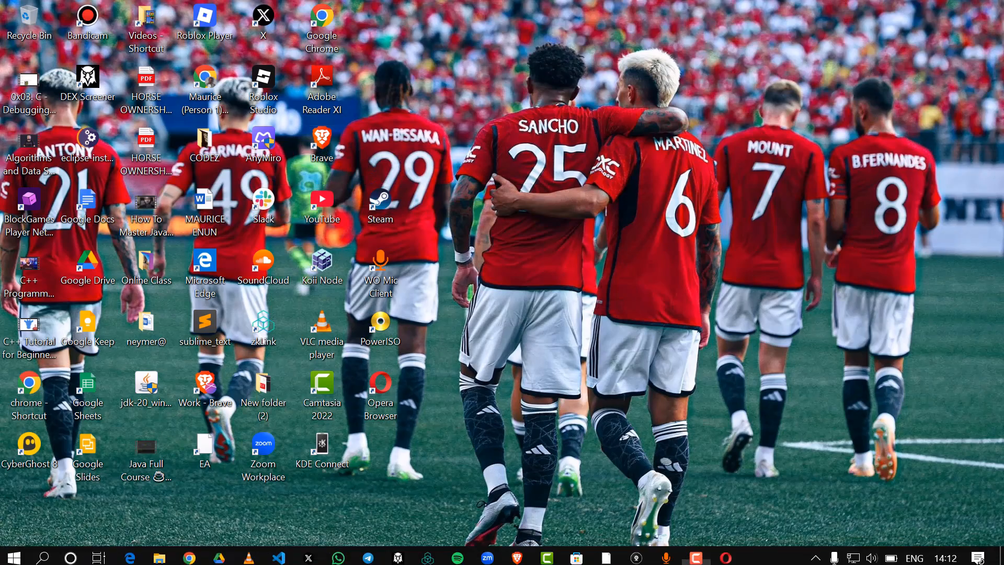
pyautogui.click(526, 549)
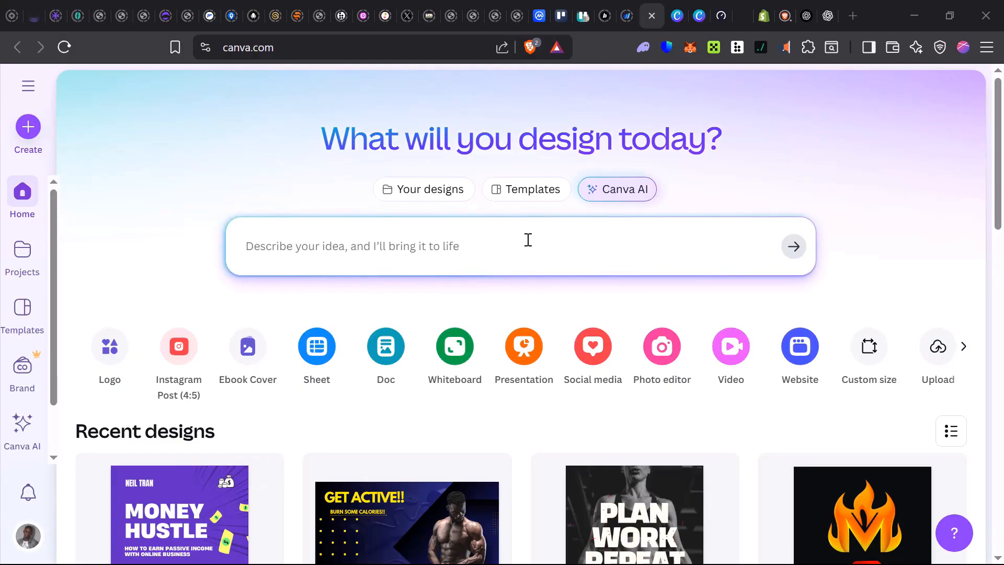
pyautogui.click(512, 195)
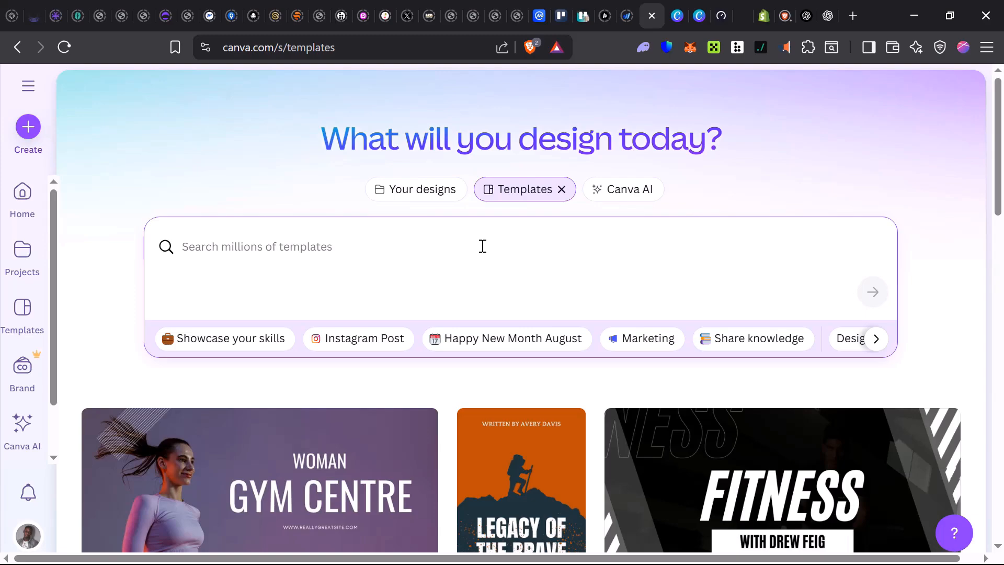
pyautogui.write('eb')
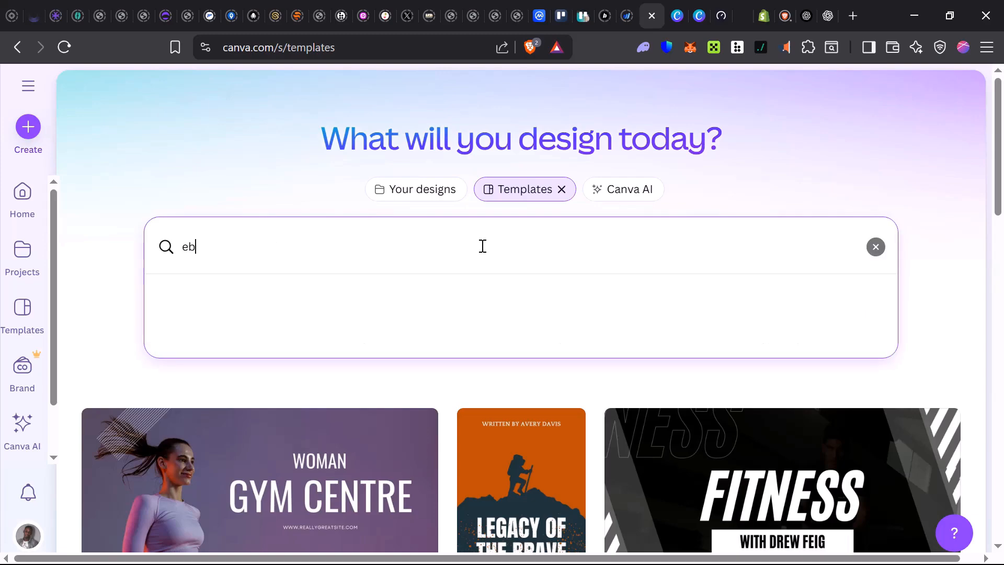
pyautogui.write('ook template')
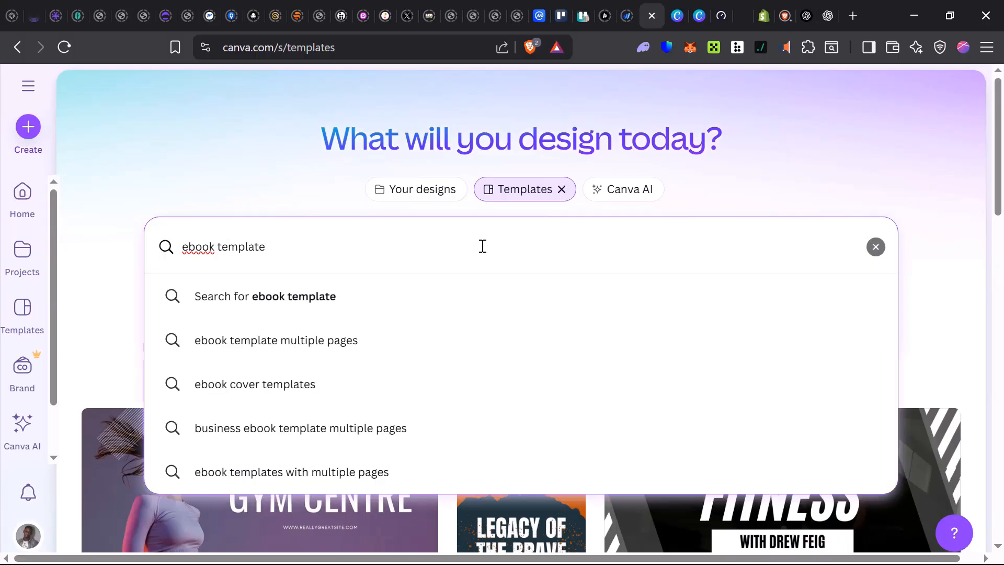
pyautogui.press('Return')
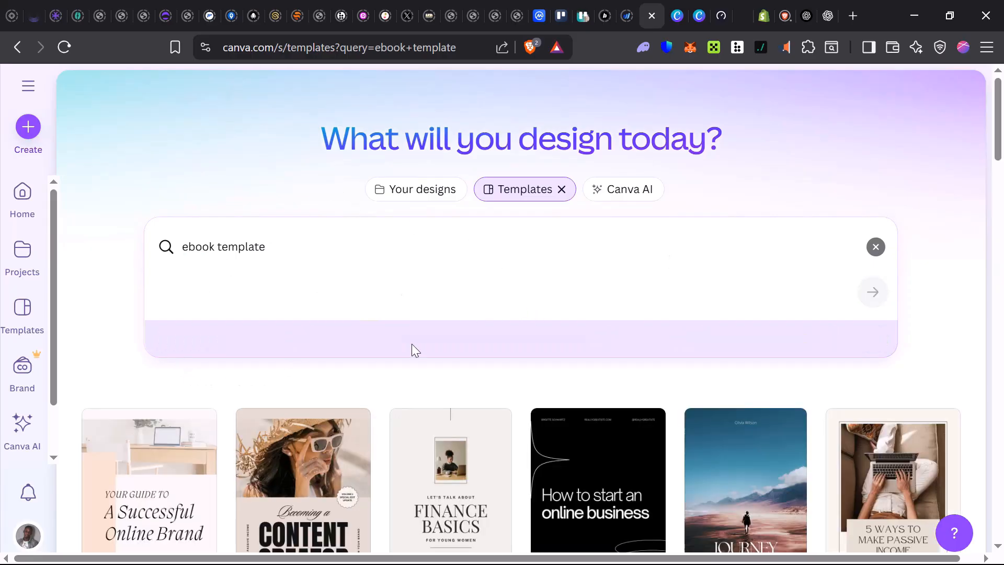
# Open the "Content Creation for Beginners" ebook template for customization in a new browser tab
pyautogui.scroll(-3, 309, 300)
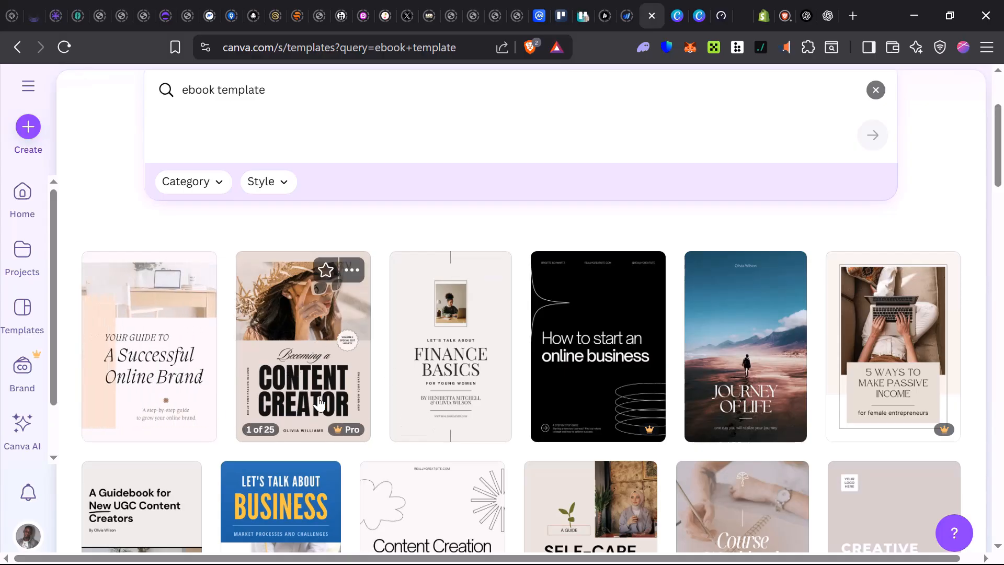
pyautogui.scroll(-1, 407, 380)
pyautogui.scroll(-4, 407, 380)
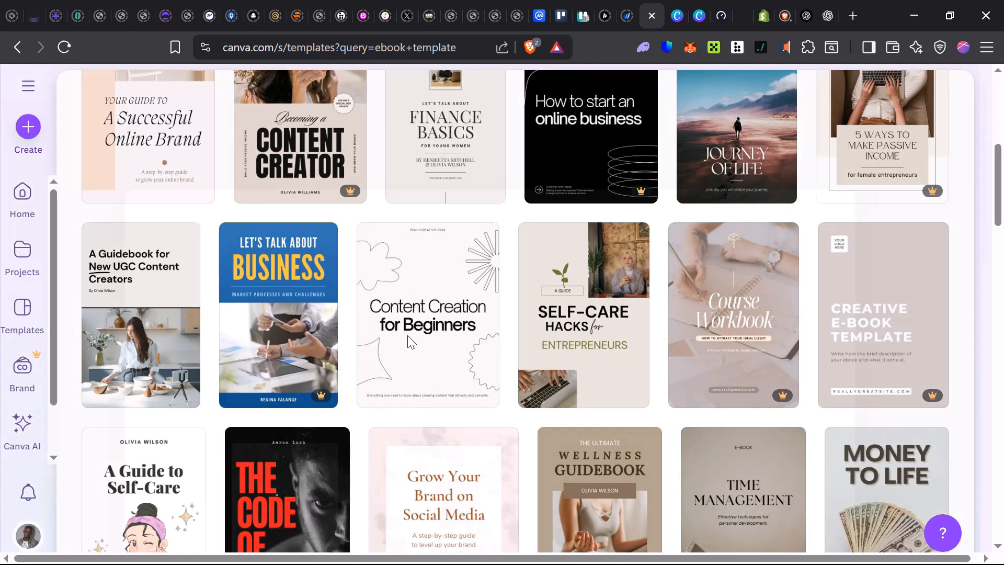
pyautogui.click(408, 338)
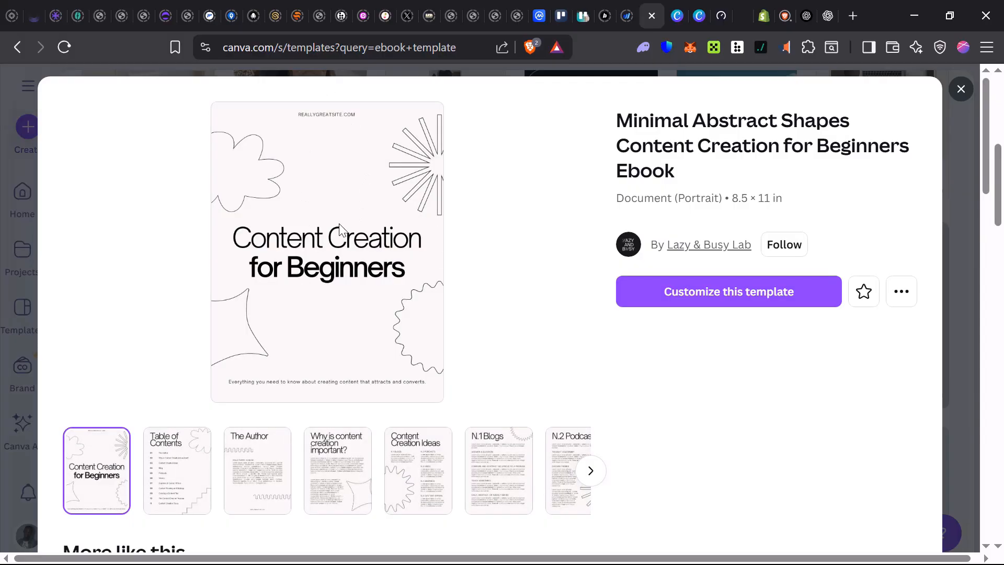
pyautogui.rightClick(691, 296)
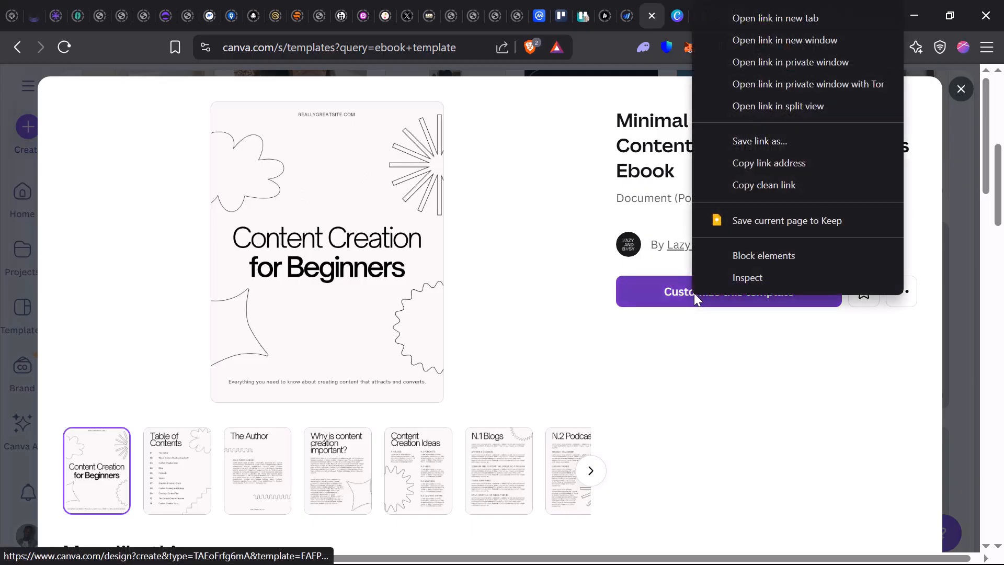
pyautogui.click(766, 23)
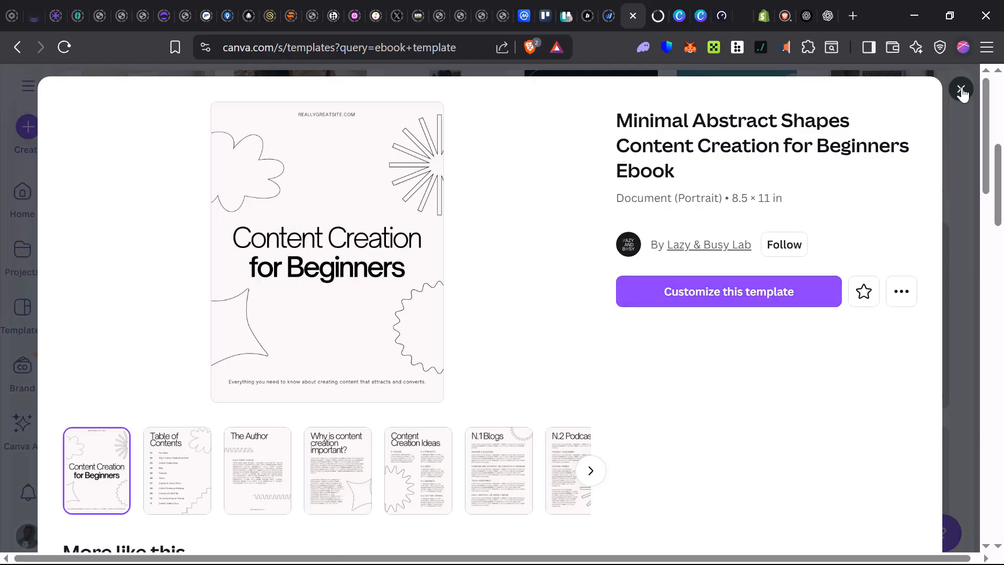
# Close the template preview and open the "Journey of Life" ebook cover from the results for customization
pyautogui.press('Escape')
pyautogui.scroll(-3, 321, 447)
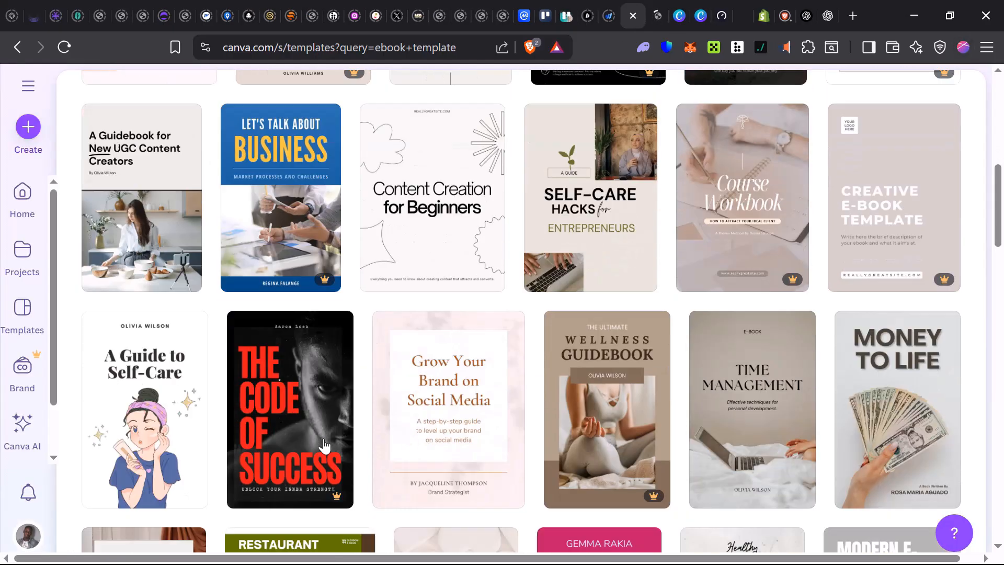
pyautogui.scroll(-2, 325, 445)
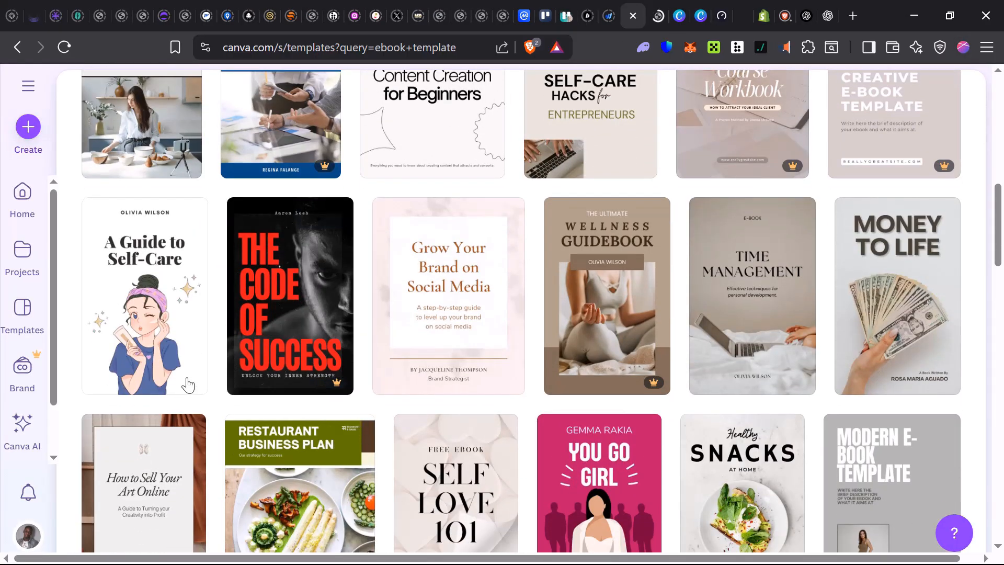
pyautogui.scroll(7, 403, 402)
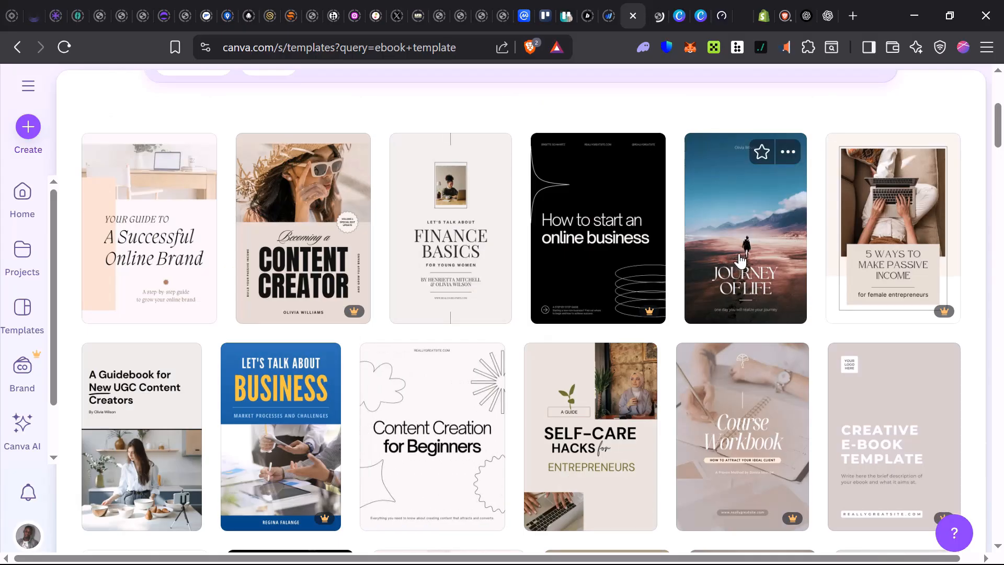
pyautogui.click(749, 301)
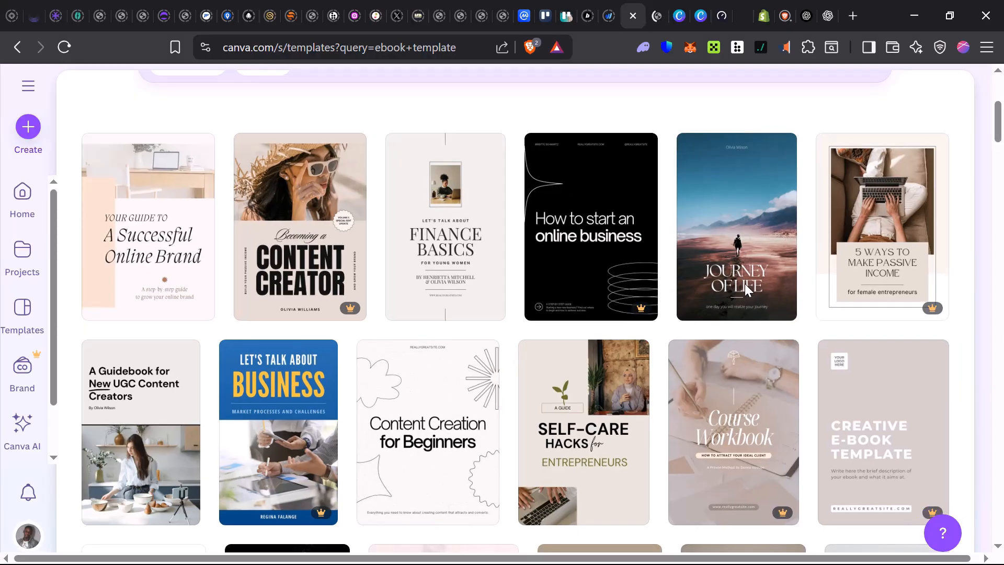
pyautogui.click(702, 307)
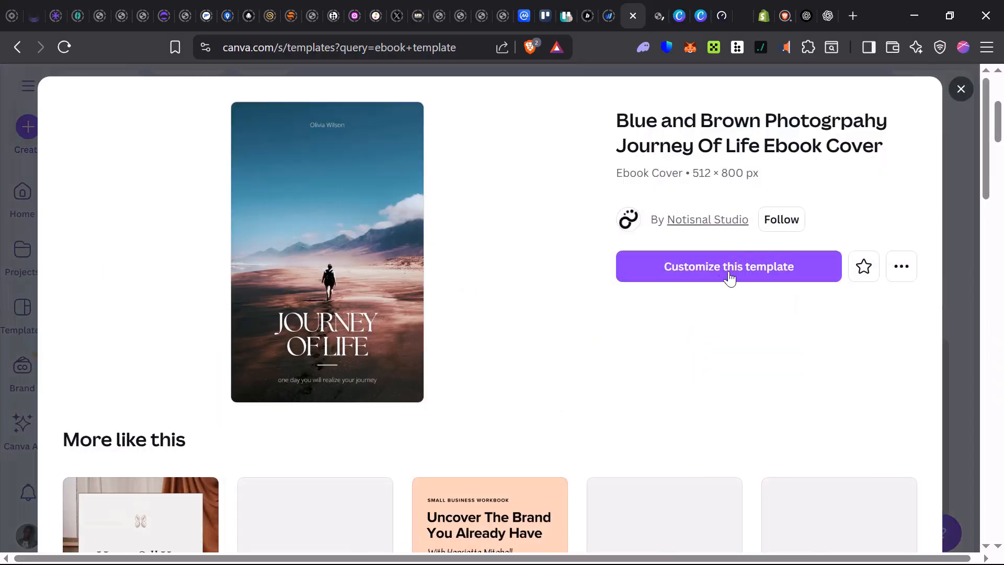
pyautogui.click(729, 277)
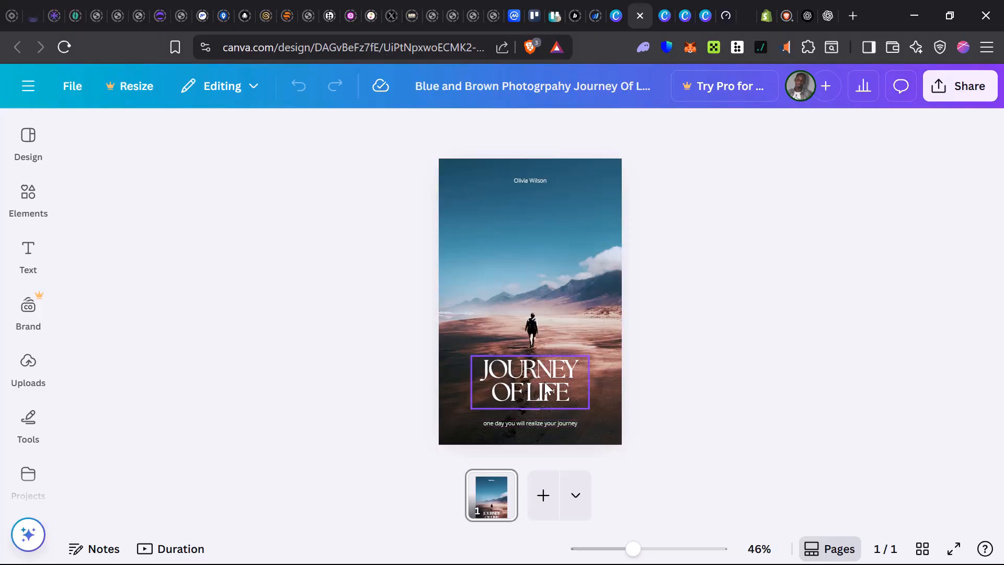
# Change the cover title to "JOURNEY OF FITNESS"
pyautogui.click(518, 393)
pyautogui.click(520, 393)
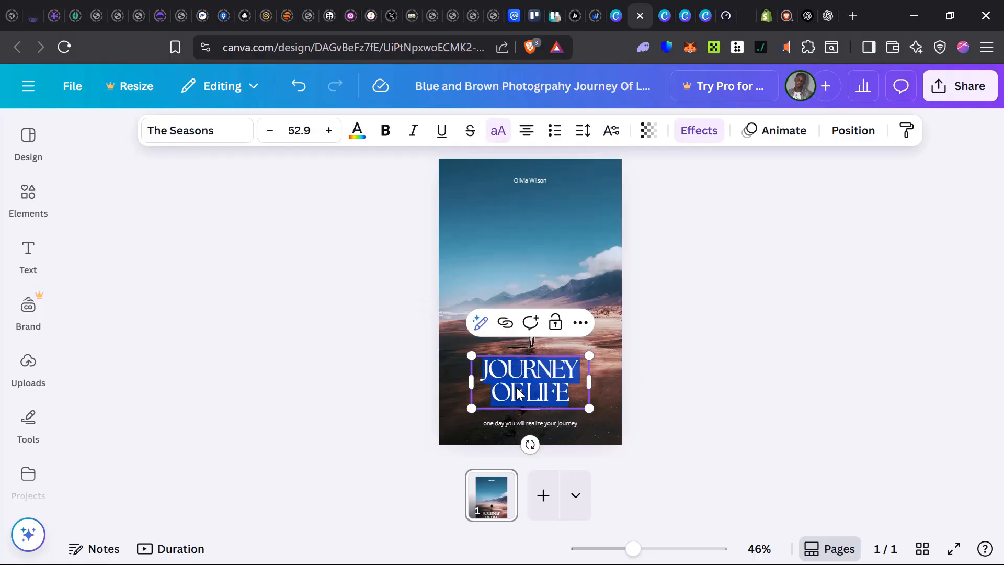
pyautogui.click(572, 397)
pyautogui.press('BackSpace')
pyautogui.press('BackSpace')
pyautogui.press('BackSpace')
pyautogui.press('BackSpace')
pyautogui.press('BackSpace')
pyautogui.press('BackSpace')
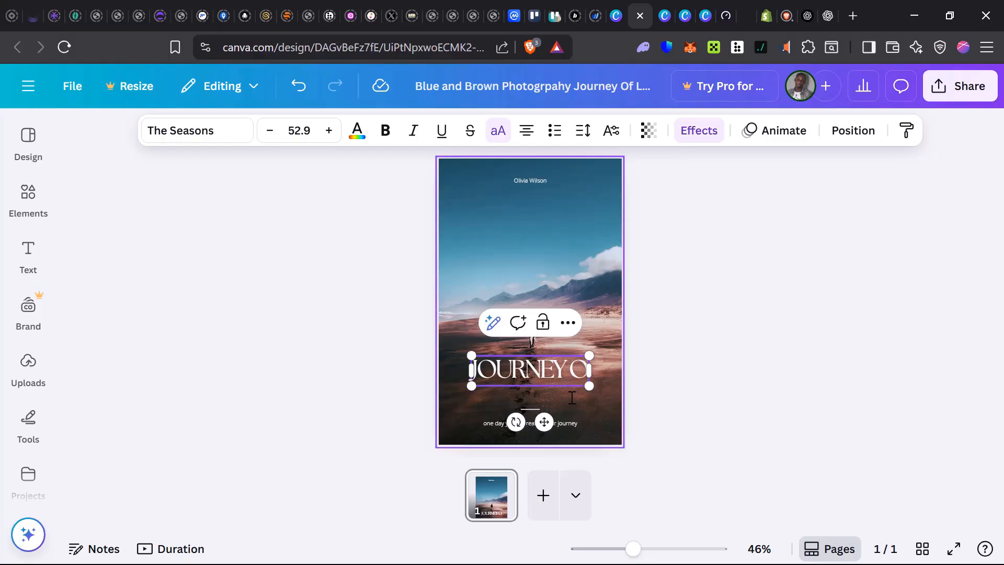
pyautogui.write('F F')
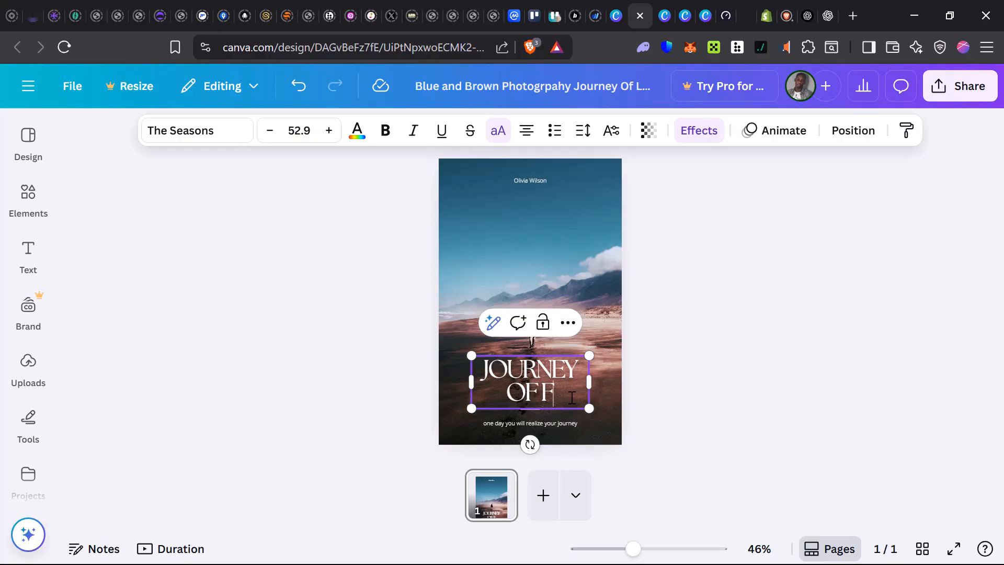
pyautogui.write('ITN')
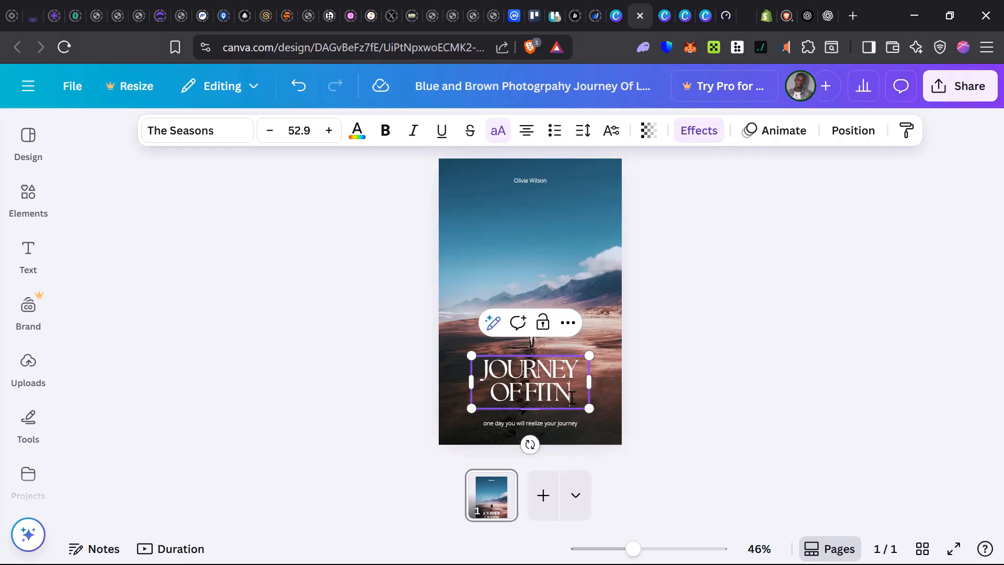
pyautogui.write('ESS')
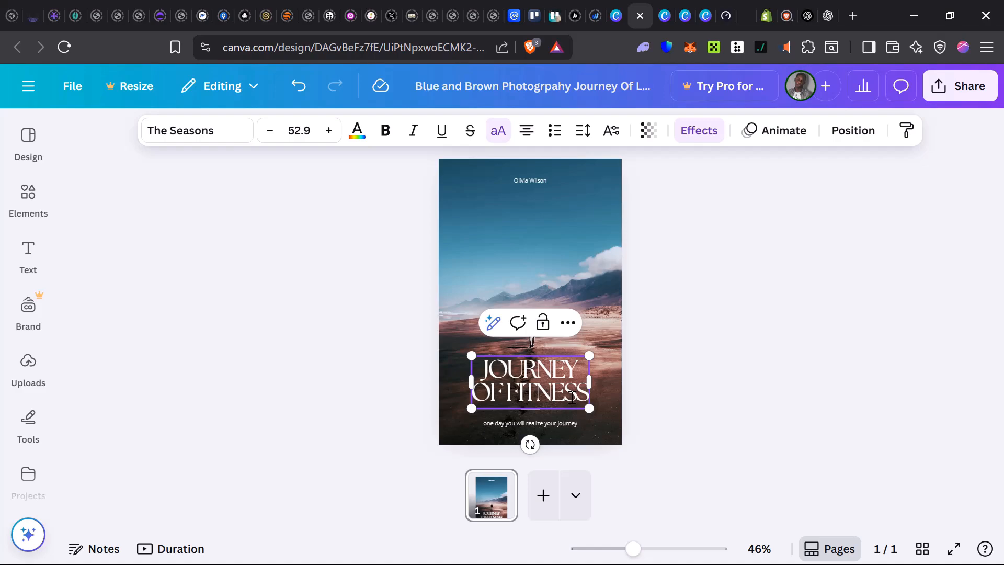
pyautogui.click(528, 342)
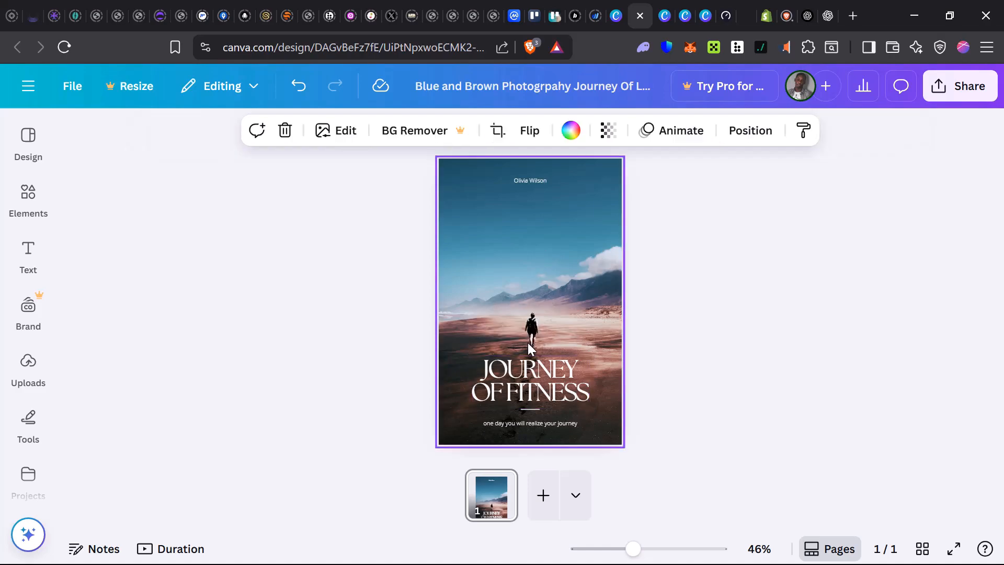
# Replace the tagline under the cover title with "lock in"
pyautogui.click(538, 421)
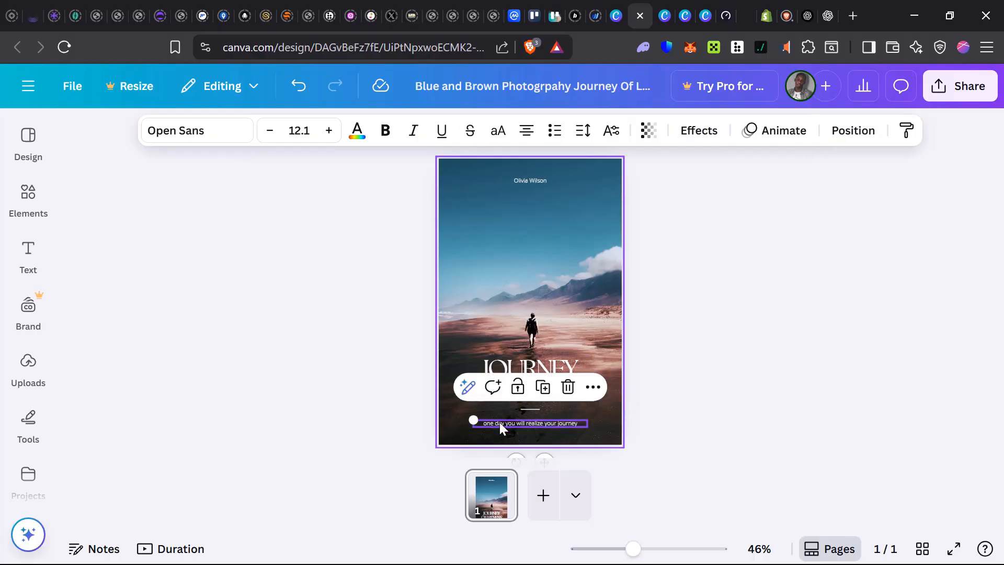
pyautogui.doubleClick(565, 422)
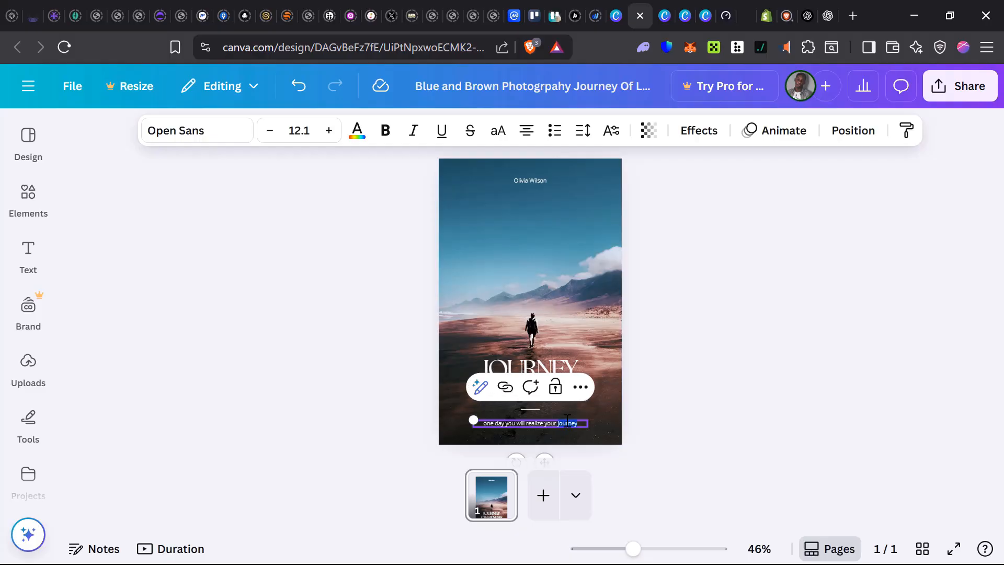
pyautogui.press('BackSpace')
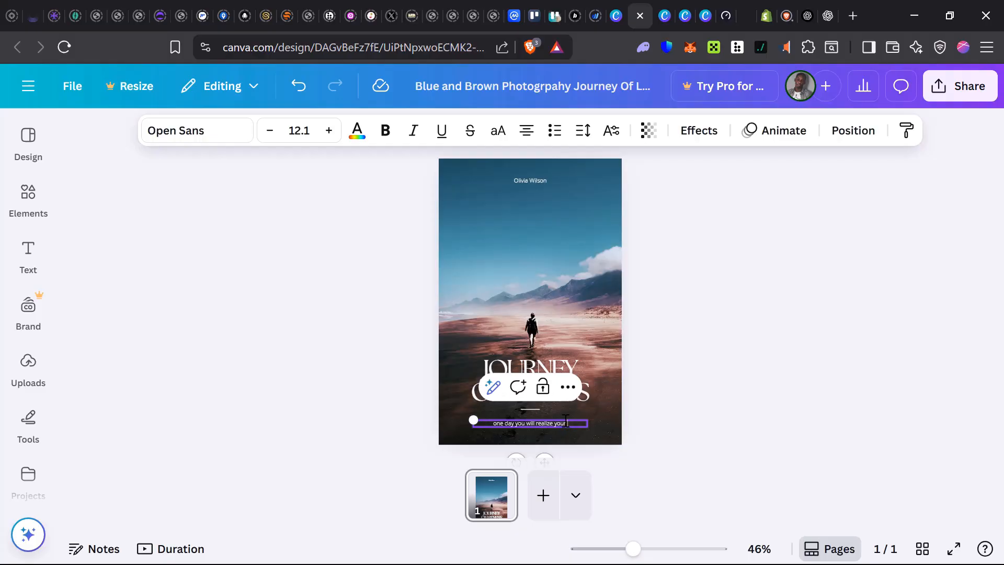
pyautogui.hotkey('ctrl', 'a')
pyautogui.write('lock in')
pyautogui.click(563, 321)
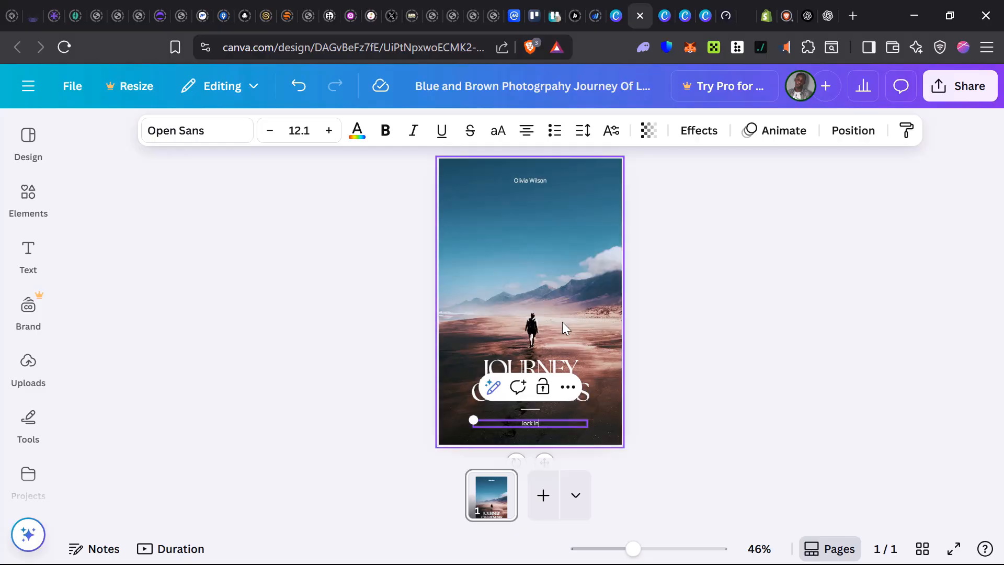
# Delete the author name text from the cover and add a blank second page to the design
pyautogui.click(527, 181)
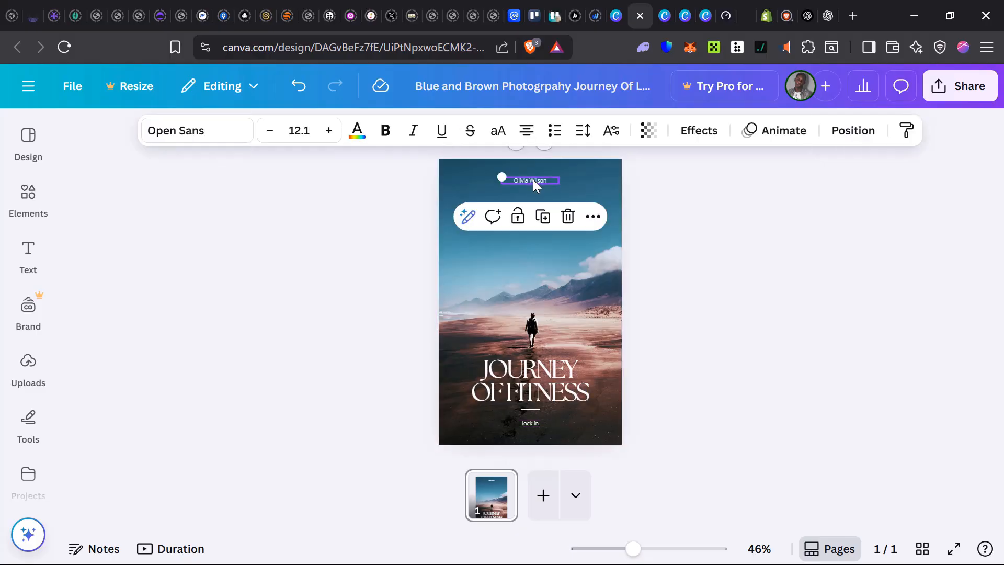
pyautogui.click(568, 217)
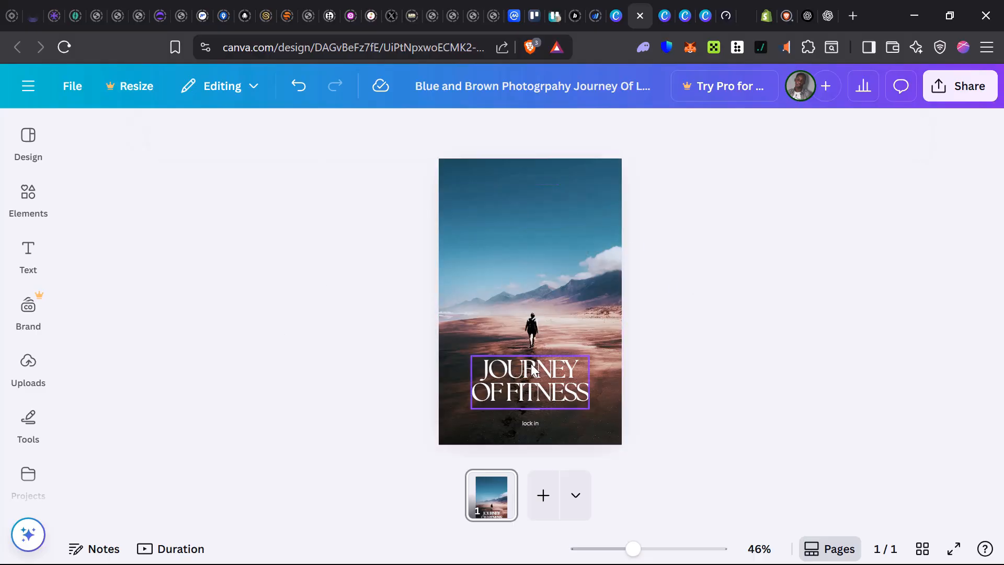
pyautogui.click(553, 291)
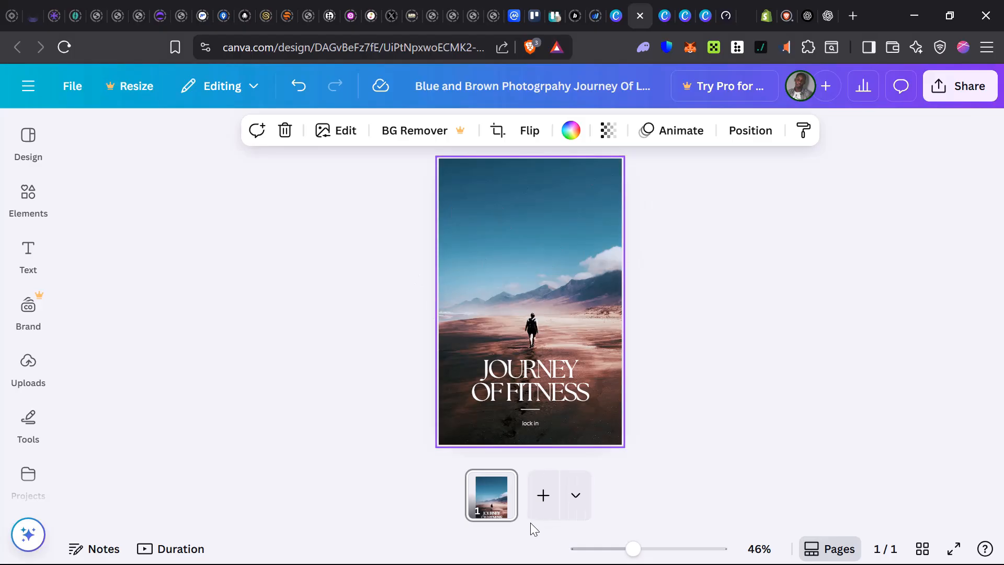
pyautogui.click(543, 494)
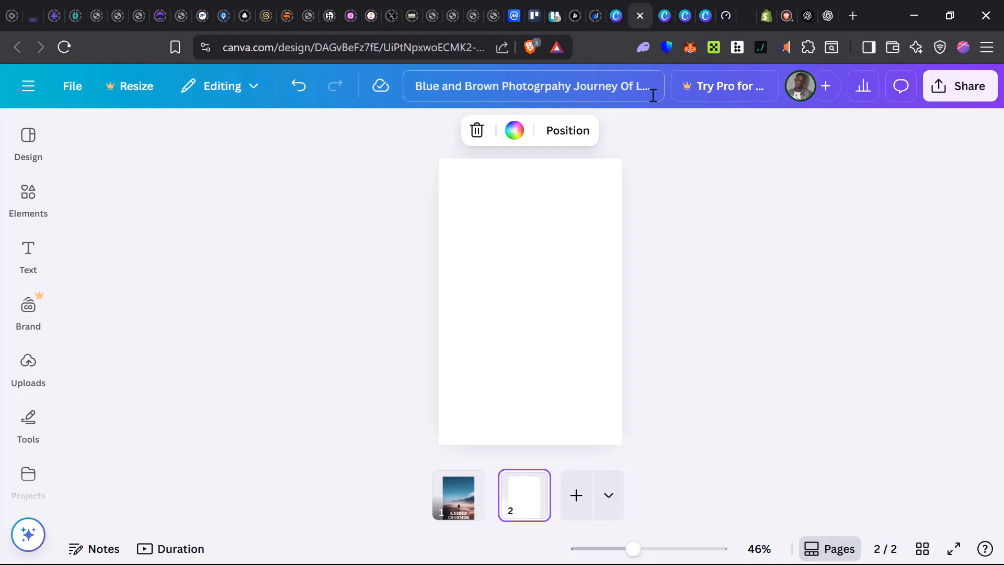
# Return to the template results tab, close the template preview, and open Canva AI from the home page
pyautogui.click(609, 24)
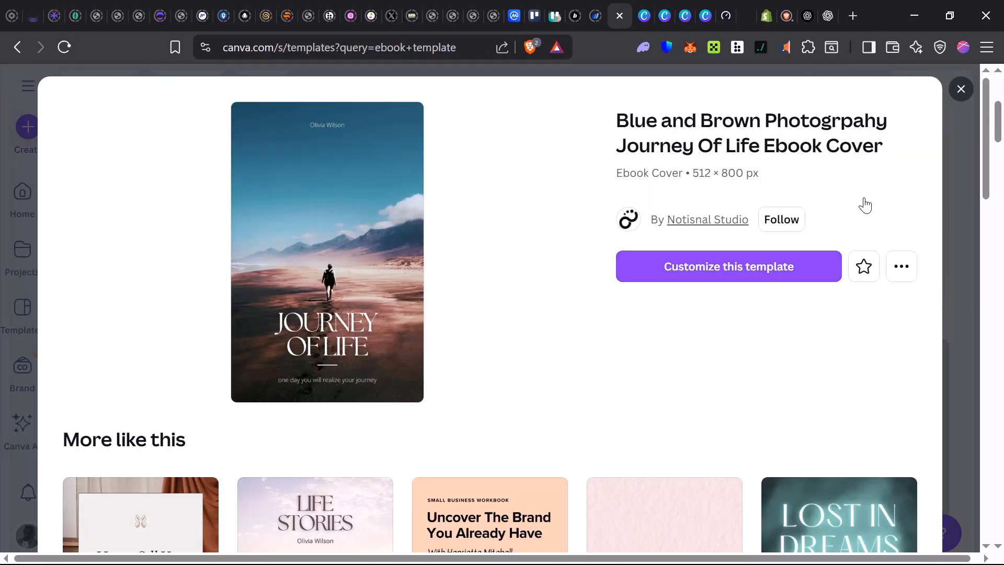
pyautogui.press('Escape')
pyautogui.scroll(1, 13, 163)
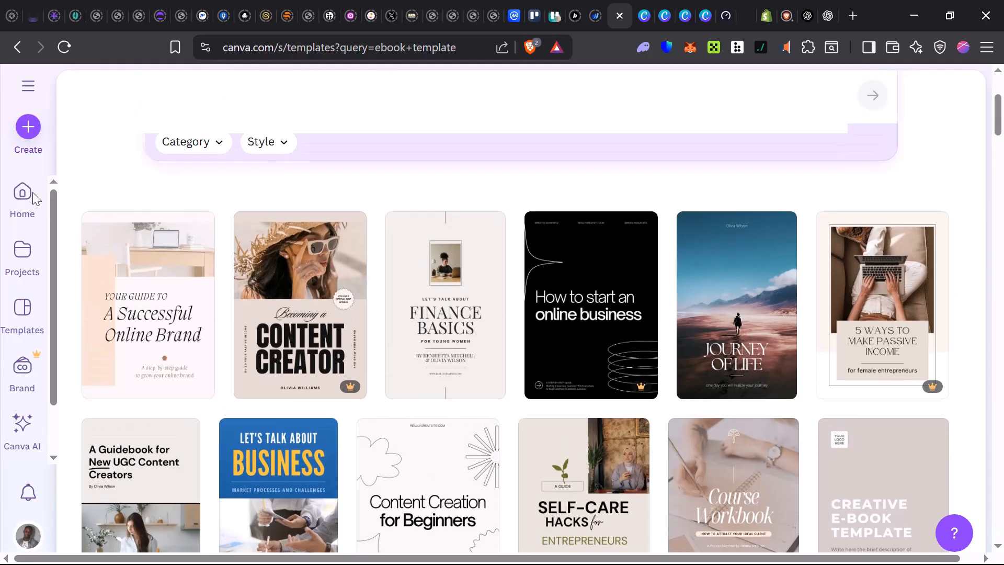
pyautogui.scroll(4, 64, 200)
pyautogui.click(16, 204)
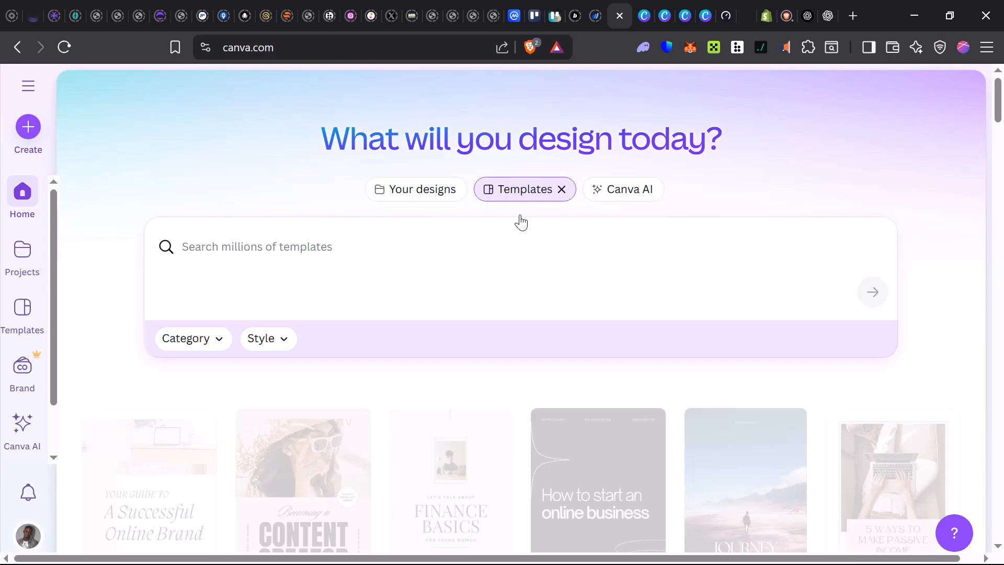
pyautogui.click(621, 195)
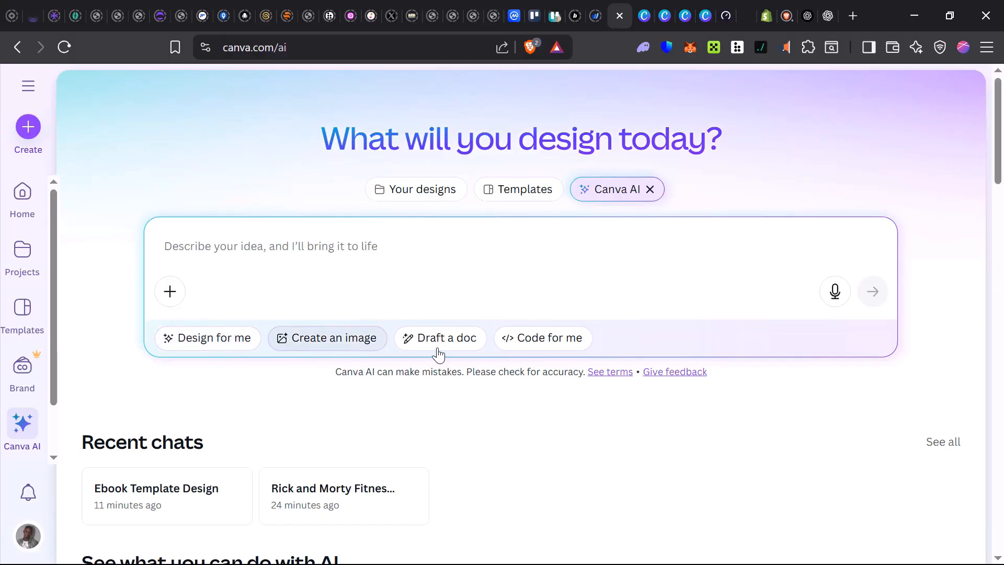
# Have Canva AI draft a doc from the prompt "Write a fitness ebook material worth 2 pages for an e book."
pyautogui.click(402, 338)
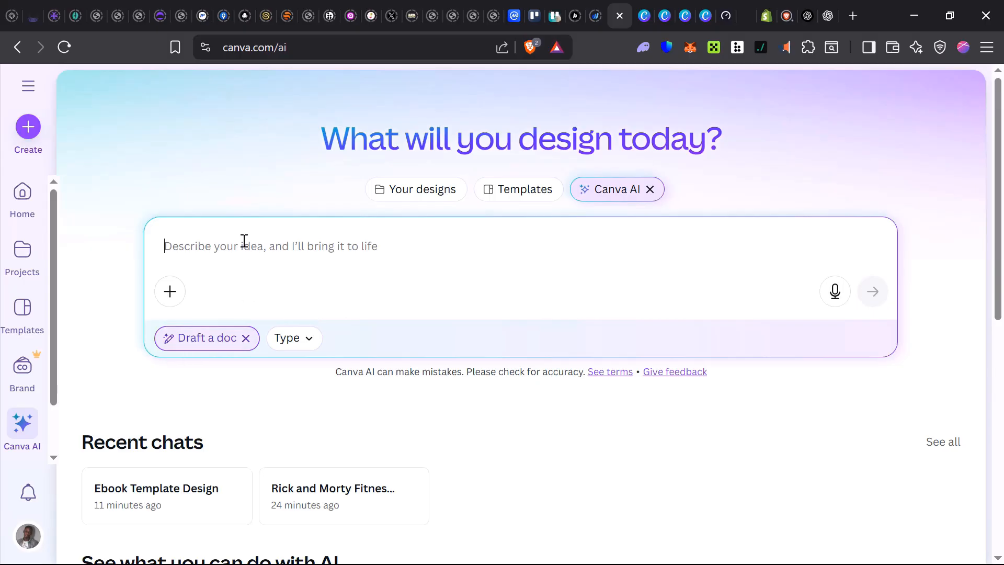
pyautogui.write('Write a fitness ebook material worth 2 pages for an e book.')
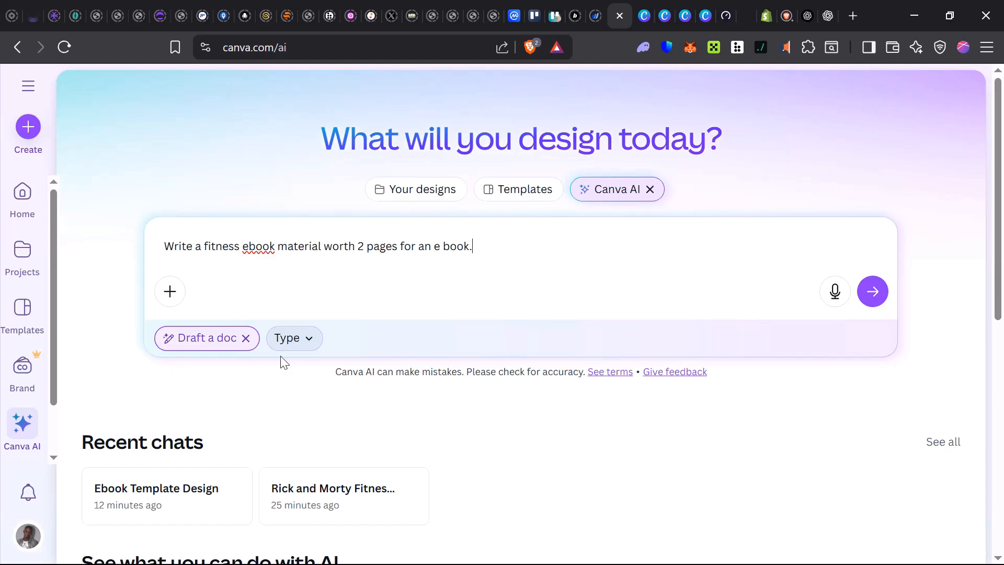
pyautogui.click(293, 338)
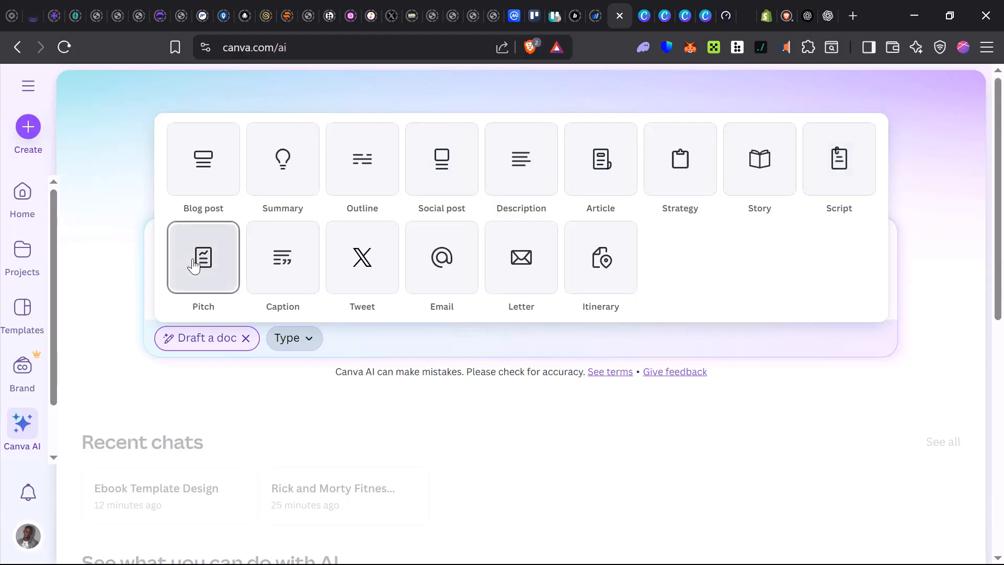
pyautogui.click(603, 420)
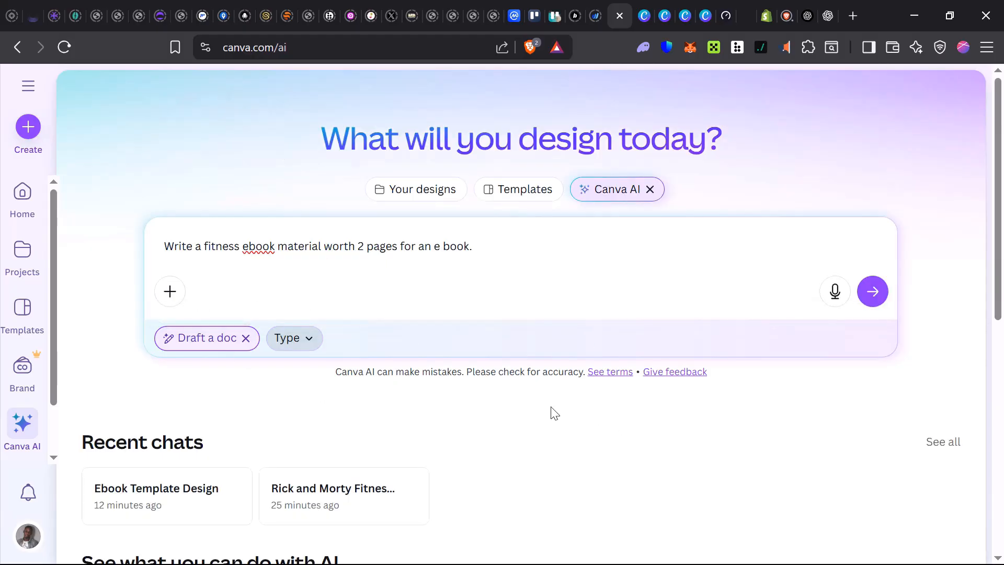
pyautogui.click(872, 292)
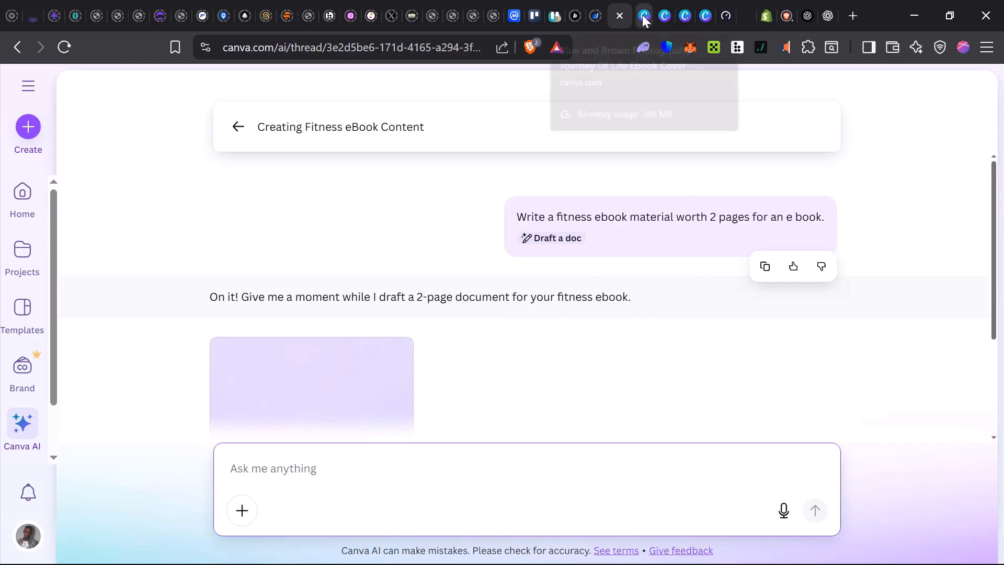
# Switch to the open Minimal Abstract Shapes Content Creation design and look through its page layouts
pyautogui.click(664, 16)
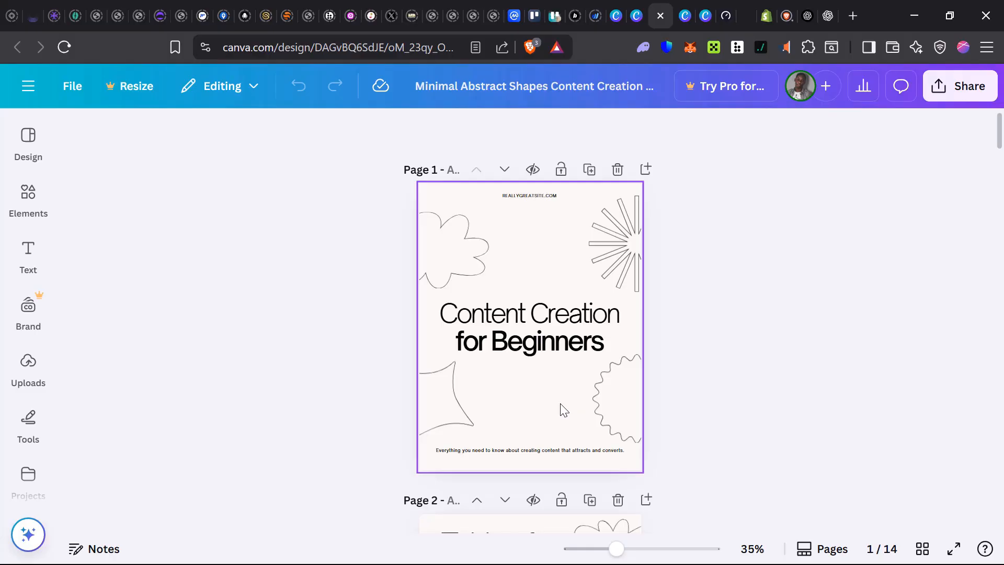
pyautogui.scroll(-12, 560, 404)
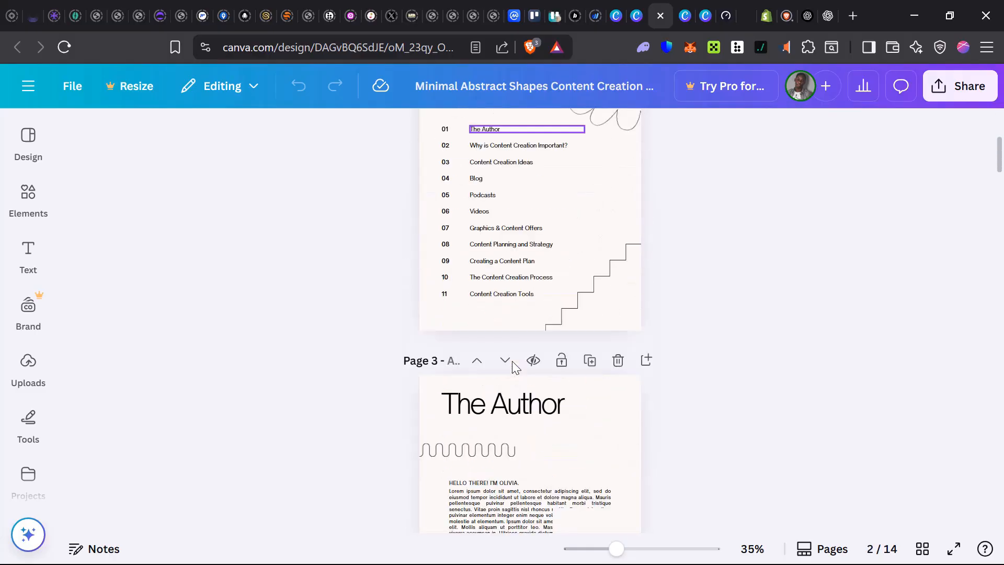
pyautogui.scroll(-20, 512, 366)
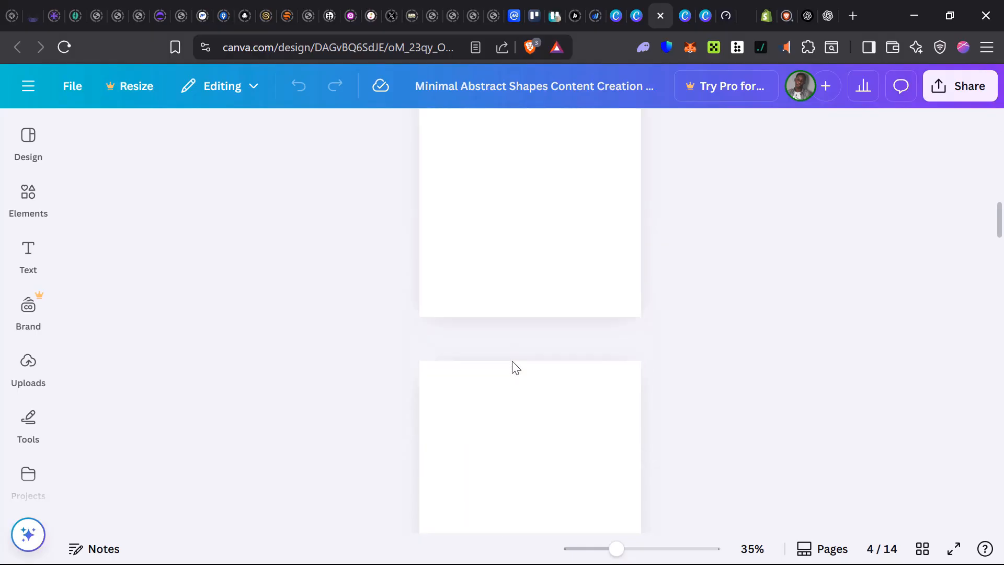
pyautogui.scroll(6, 545, 368)
pyautogui.scroll(-14, 546, 368)
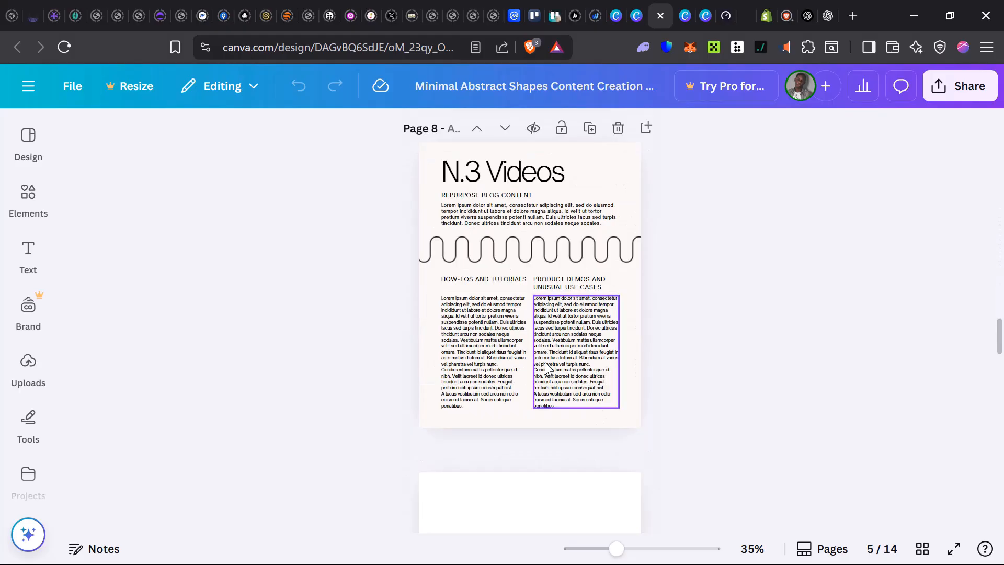
pyautogui.scroll(15, 545, 366)
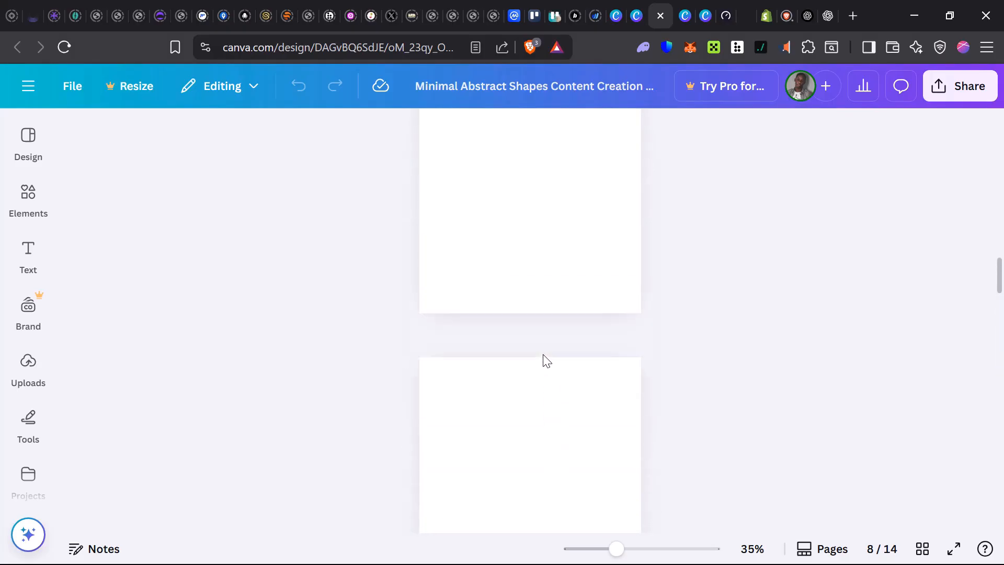
pyautogui.scroll(3, 545, 361)
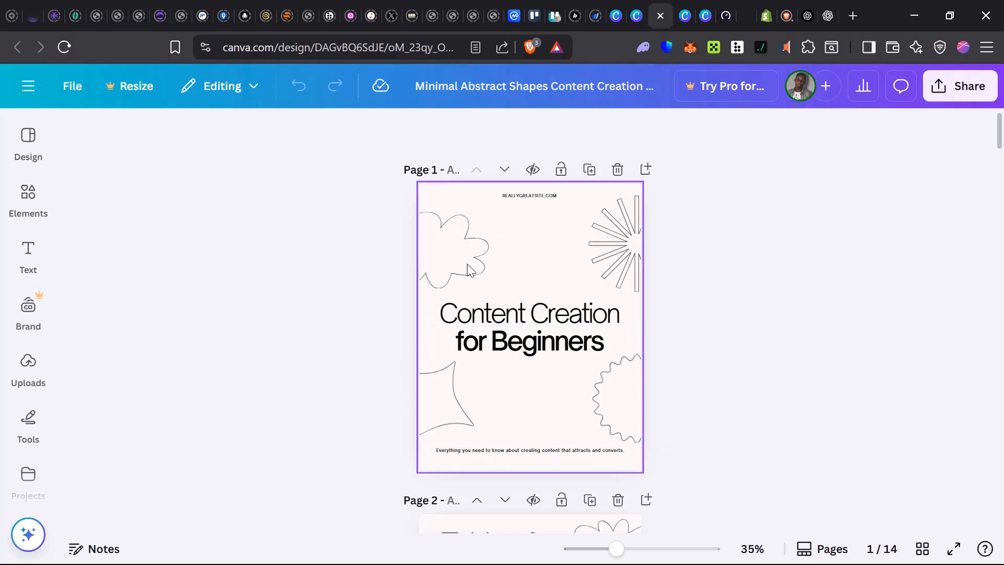
# Change the background color of the "Content Creation for Beginners" cover page to turquoise blue
pyautogui.click(587, 248)
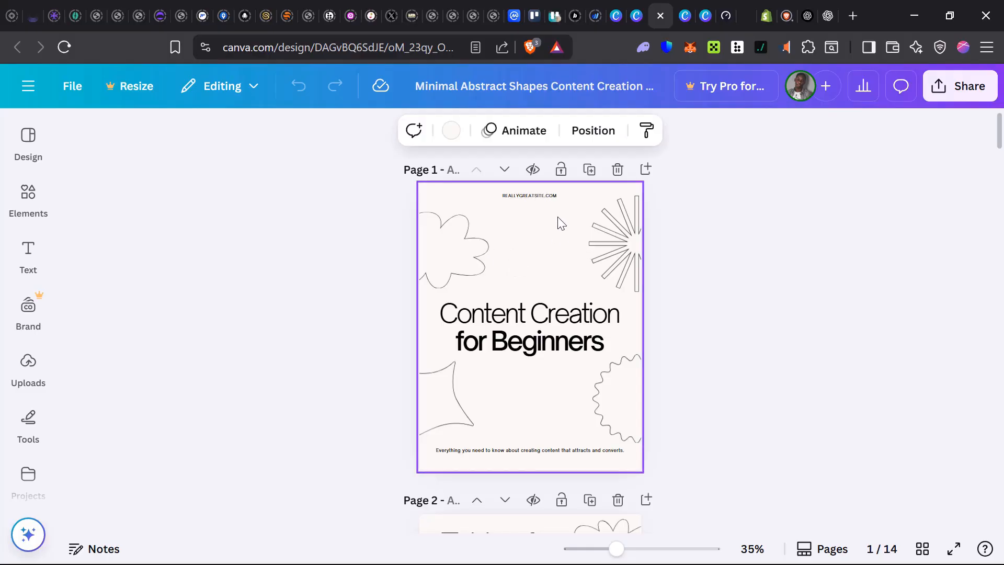
pyautogui.click(449, 137)
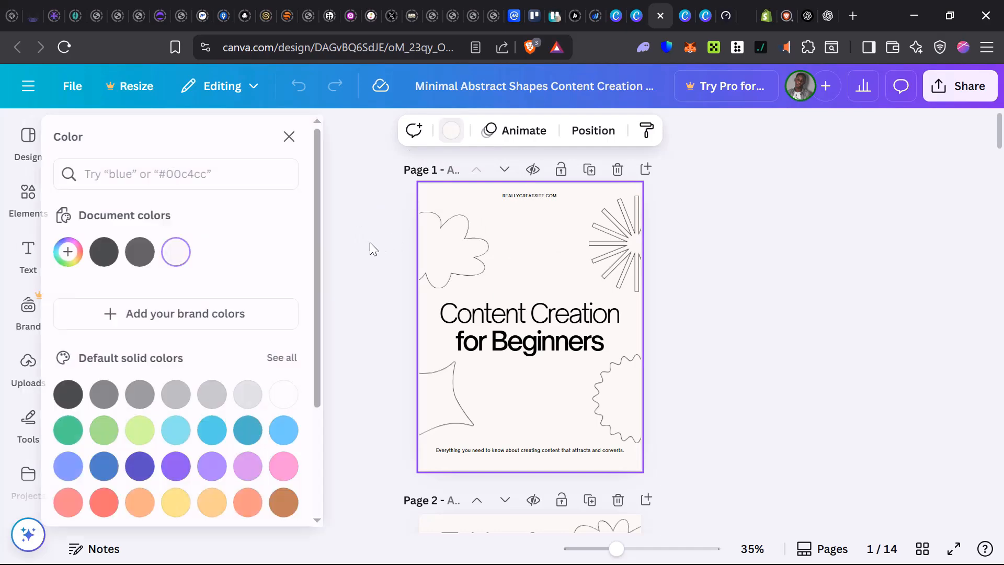
pyautogui.click(194, 430)
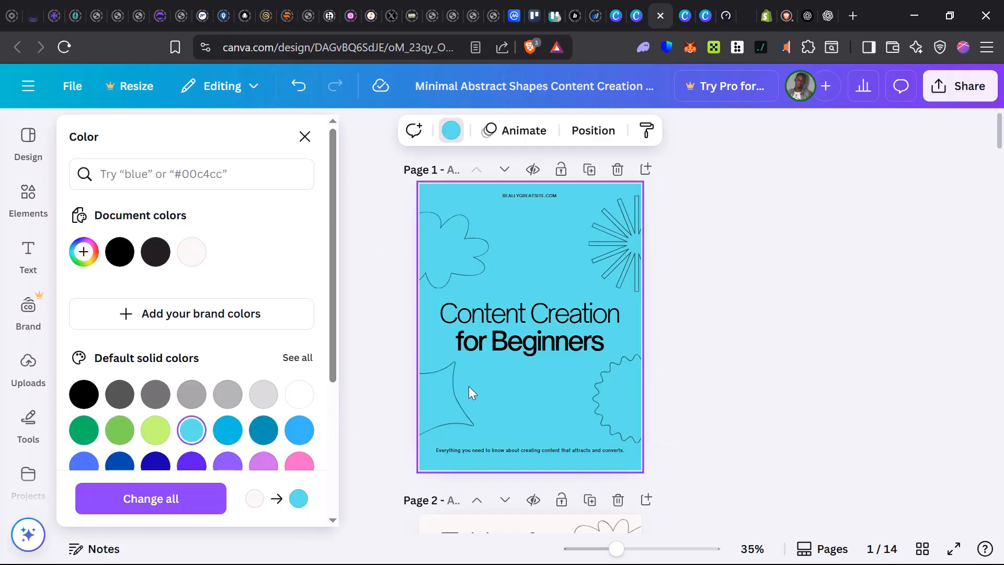
# Try purple and red on the "Content Creation" title text, choose yellow, and apply that color change across all pages
pyautogui.click(543, 316)
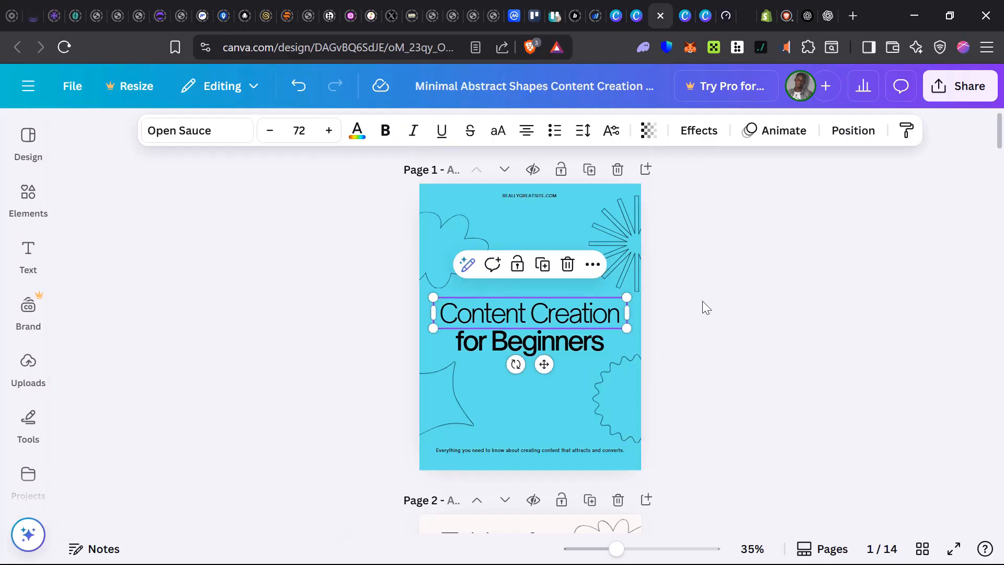
pyautogui.click(357, 133)
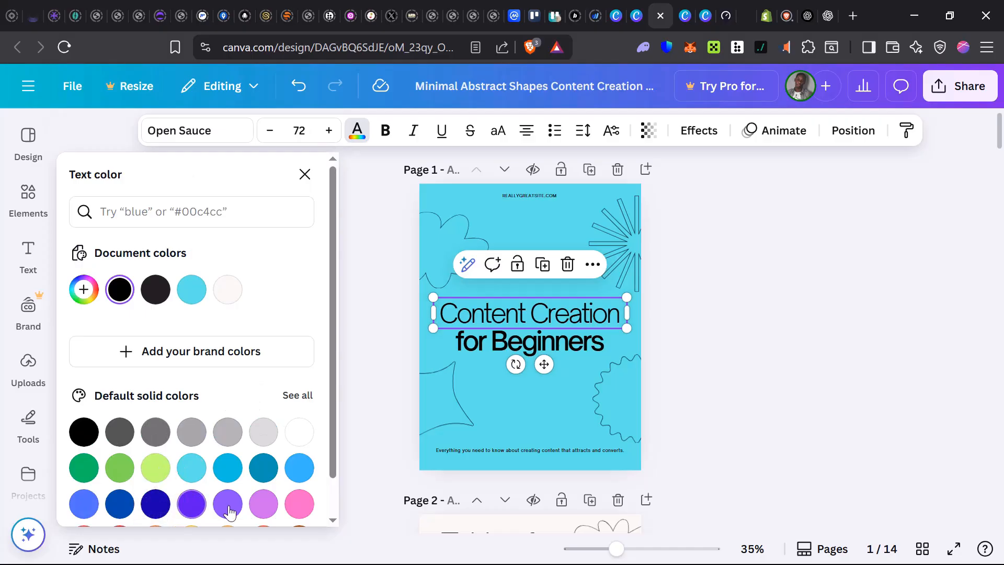
pyautogui.click(192, 503)
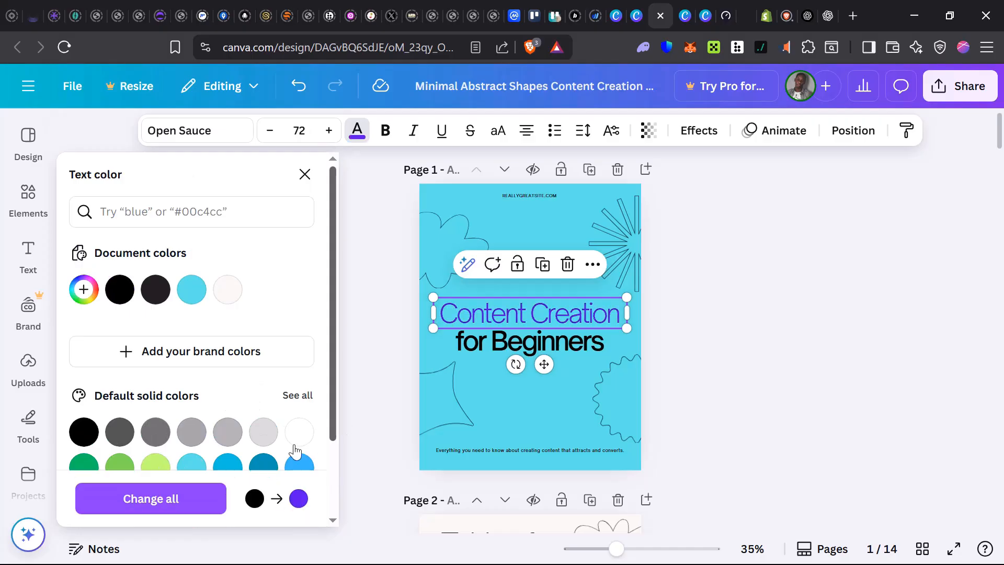
pyautogui.scroll(-2, 215, 434)
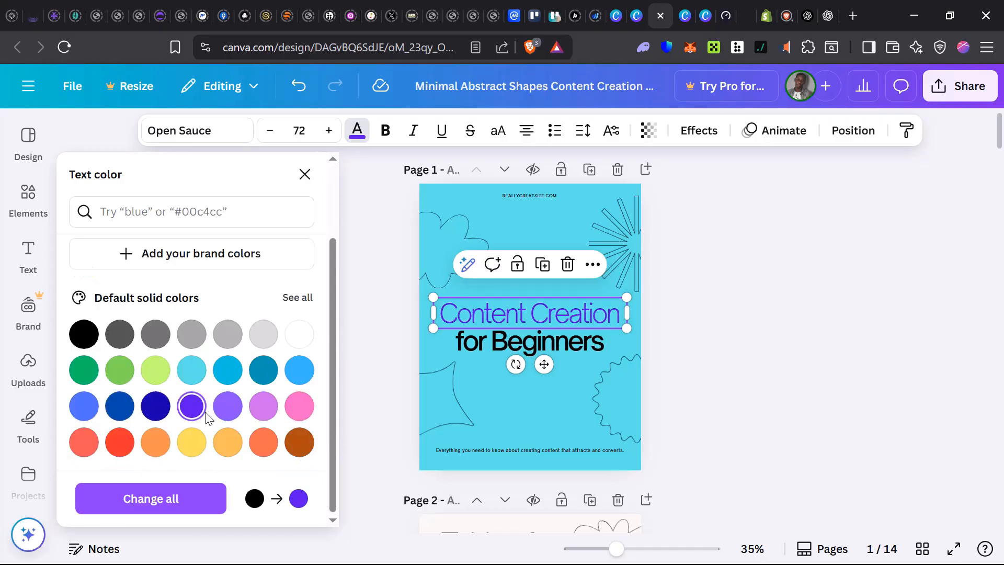
pyautogui.click(129, 445)
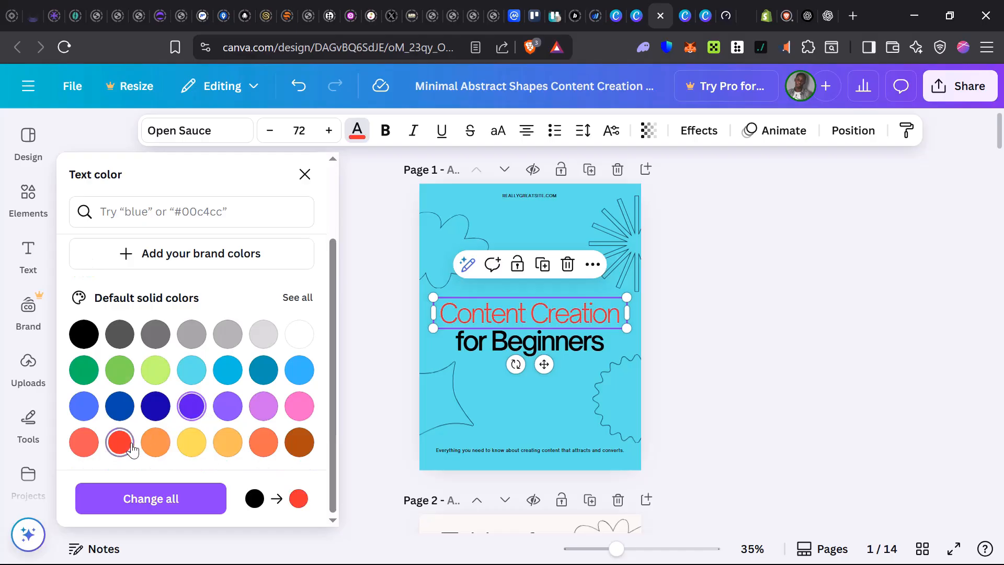
pyautogui.click(193, 450)
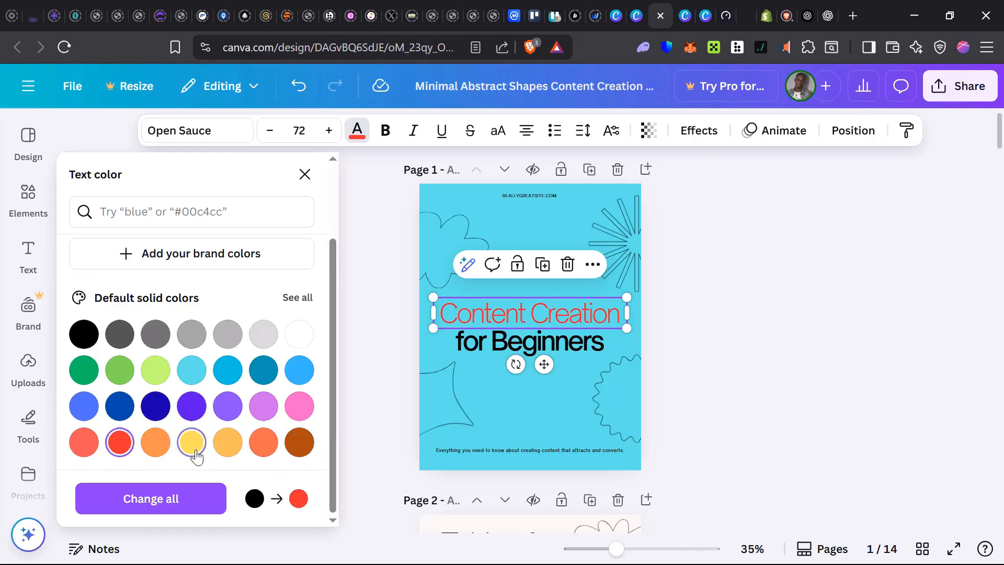
pyautogui.click(178, 502)
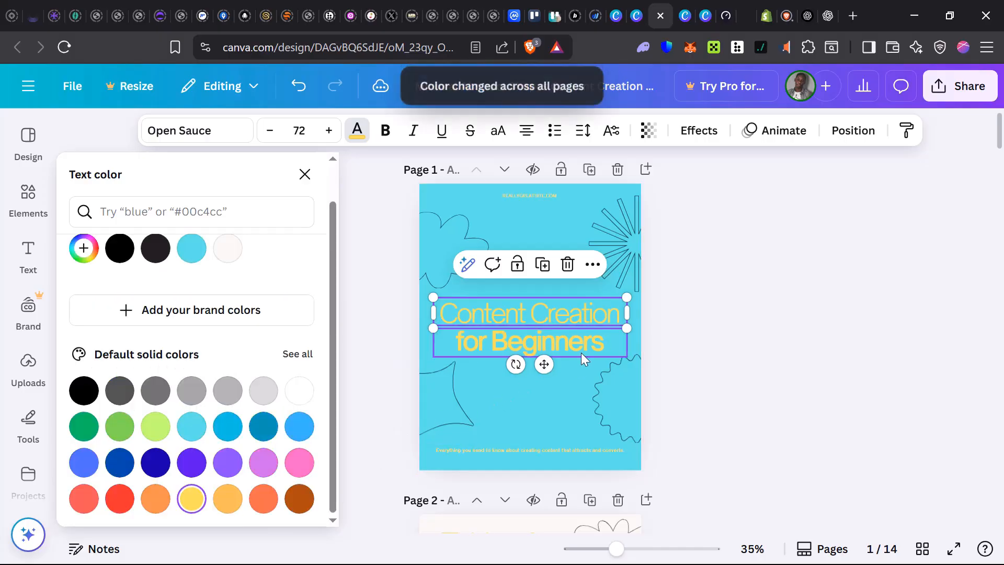
# Check the recolored text on the inner pages, set the text color back to black throughout, and return to the cover
pyautogui.scroll(-6, 575, 371)
pyautogui.scroll(-17, 575, 380)
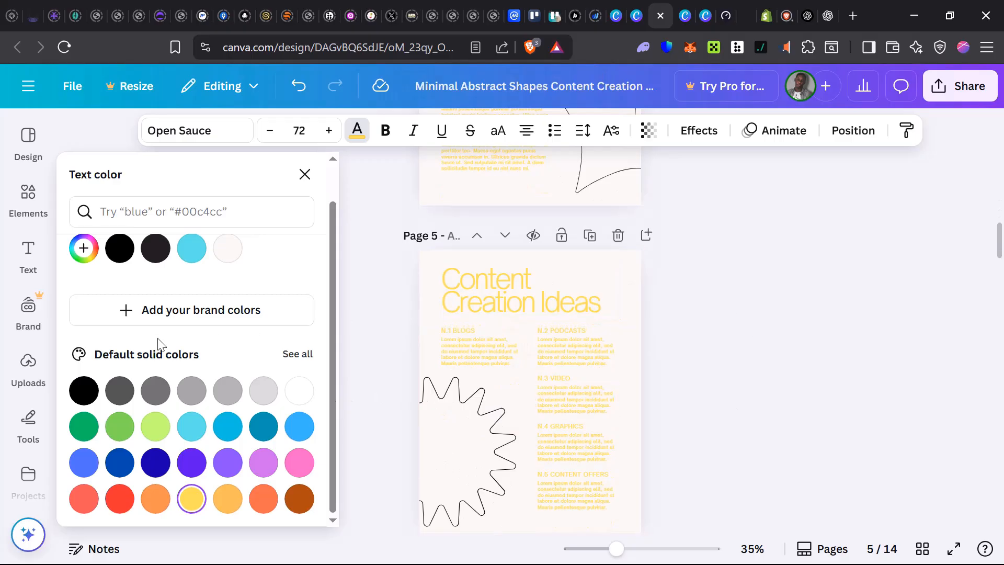
pyautogui.click(78, 392)
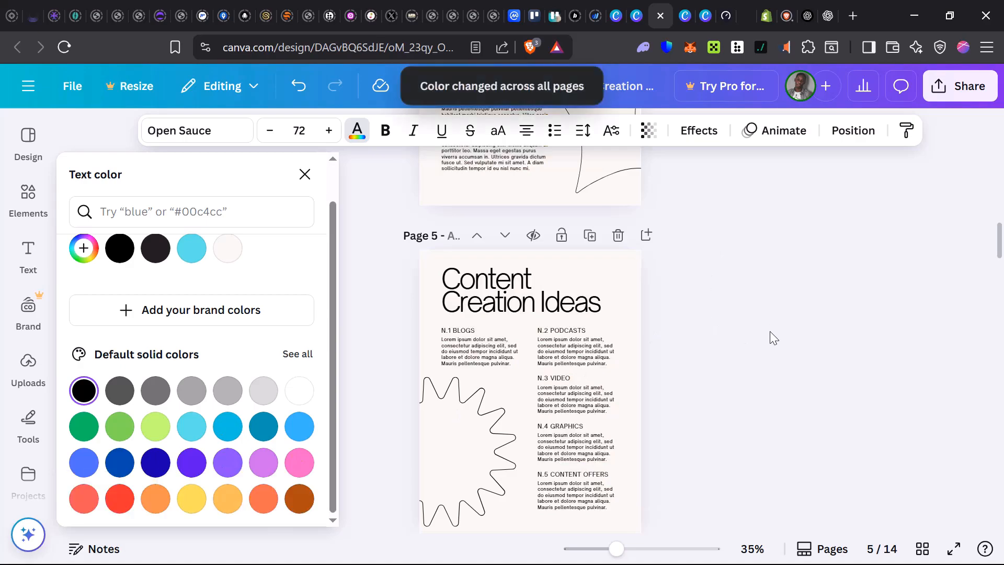
pyautogui.press('Escape')
pyautogui.scroll(15, 752, 274)
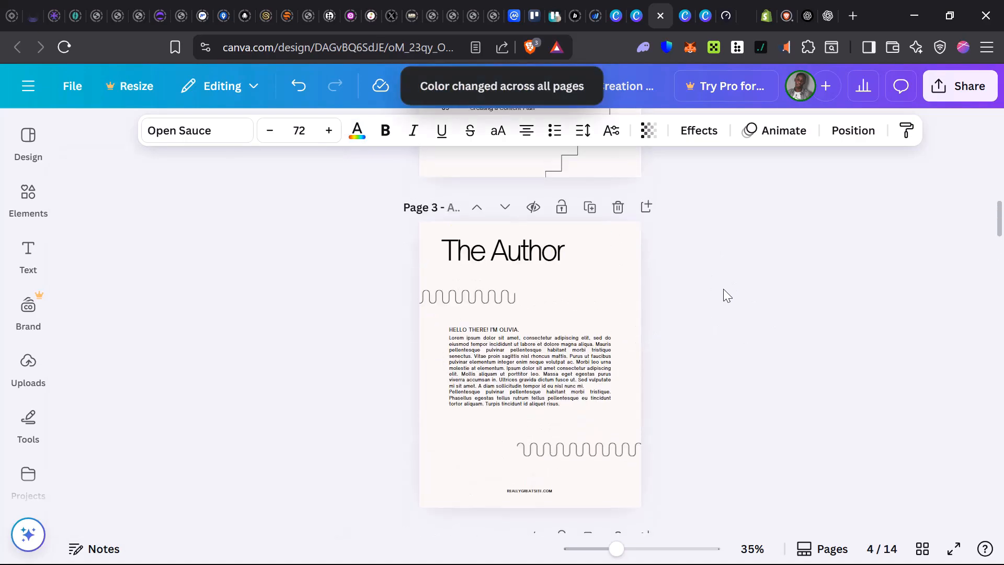
pyautogui.scroll(3, 729, 302)
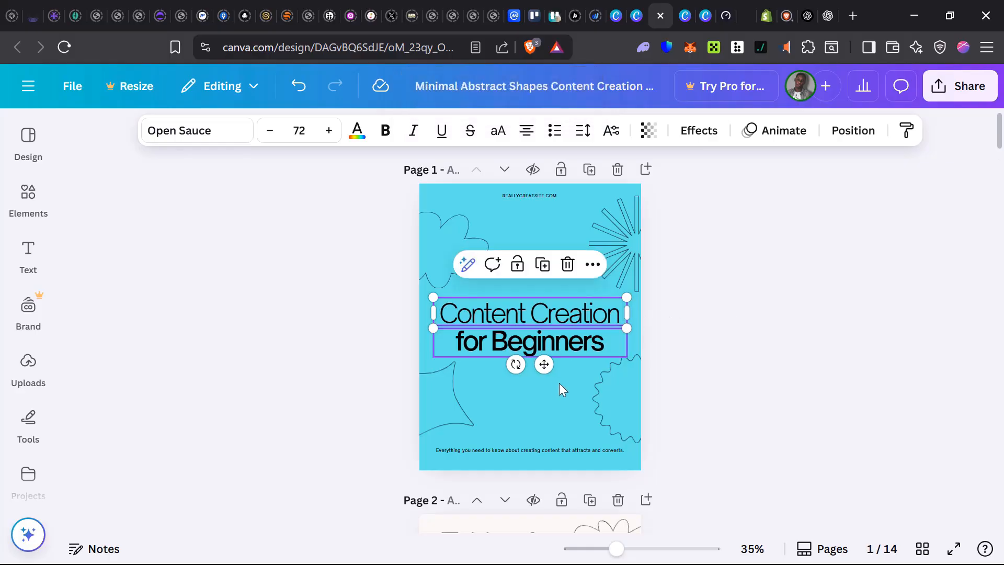
# View the Table of Contents page, then check the design's sharing and download options and close them
pyautogui.scroll(-5, 557, 405)
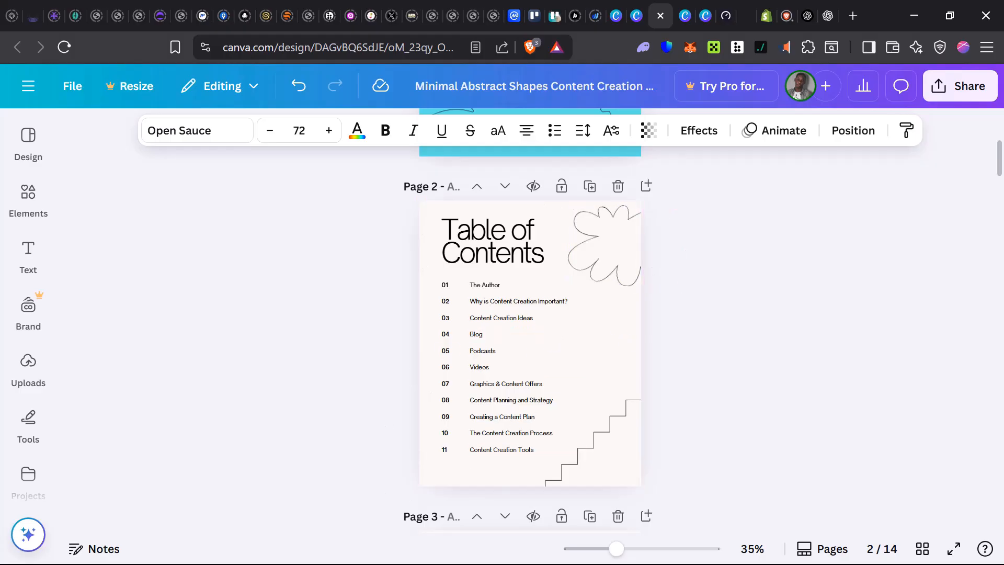
pyautogui.scroll(-2, 567, 347)
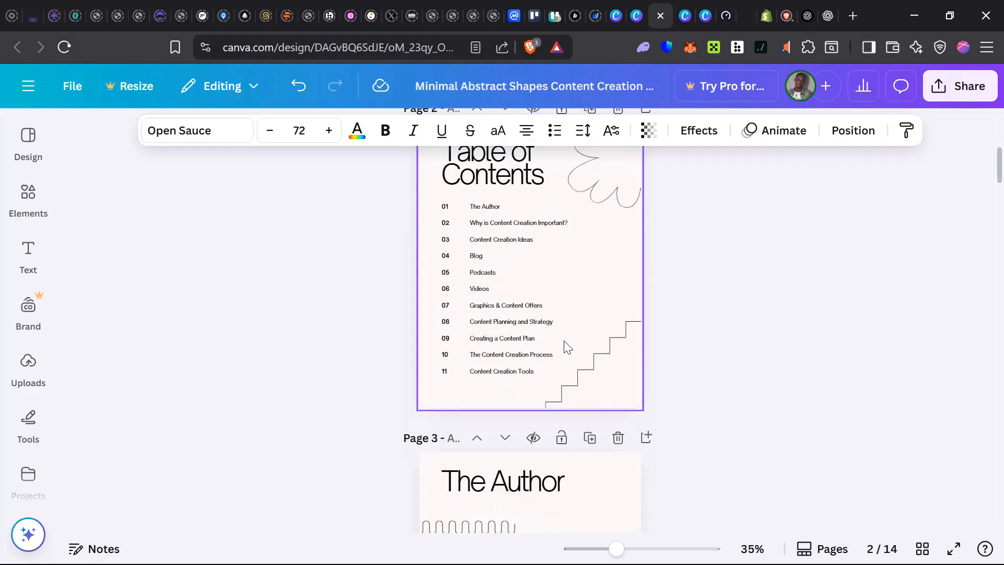
pyautogui.click(952, 100)
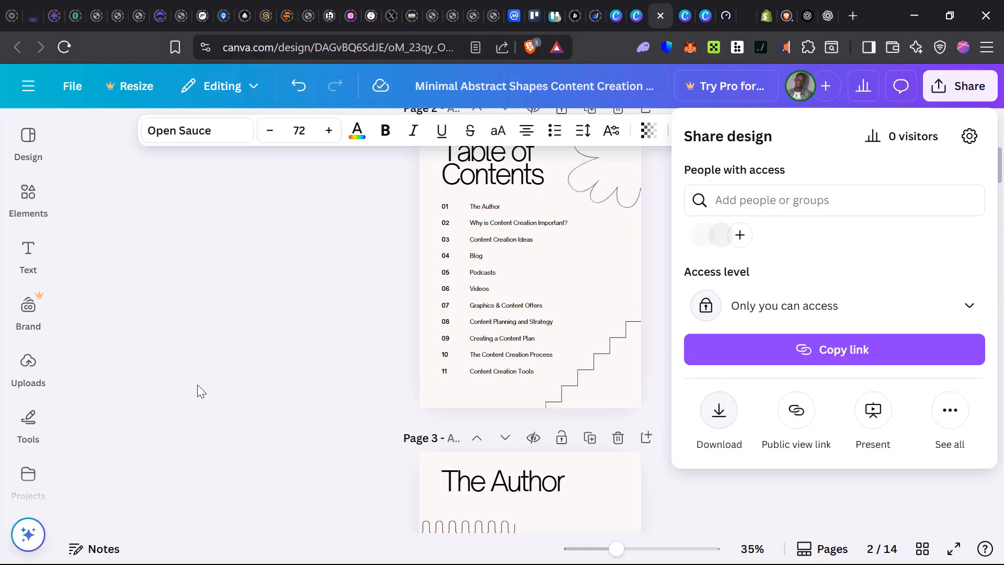
pyautogui.click(230, 347)
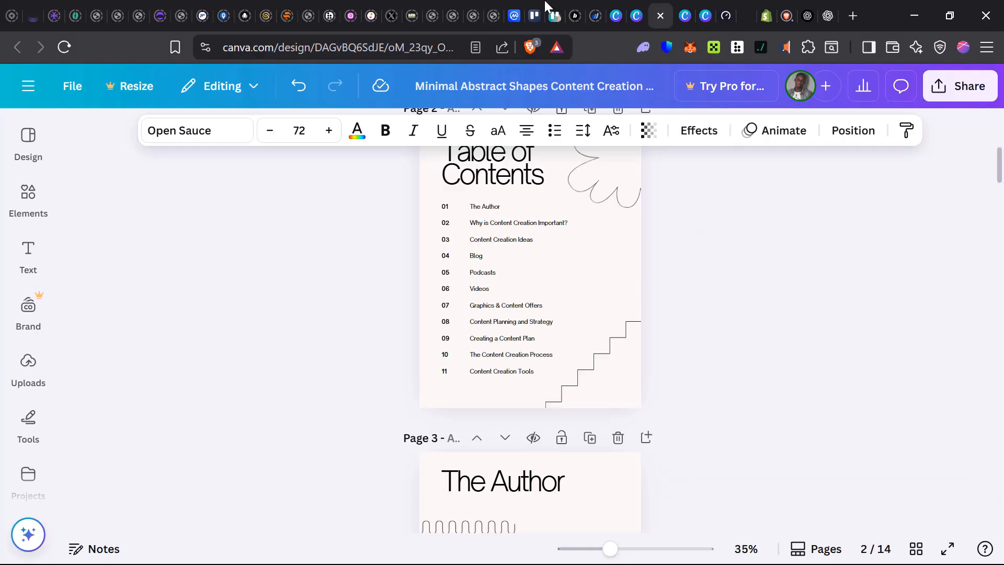
# Switch to the Journey Of Life ebook cover design and make its blank second page a Doc page
pyautogui.click(631, 20)
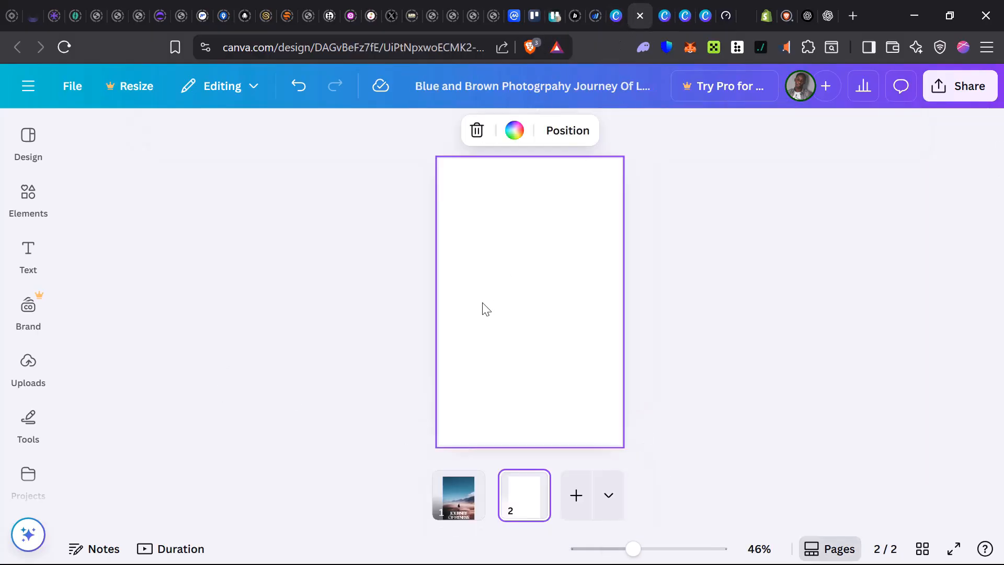
pyautogui.click(609, 499)
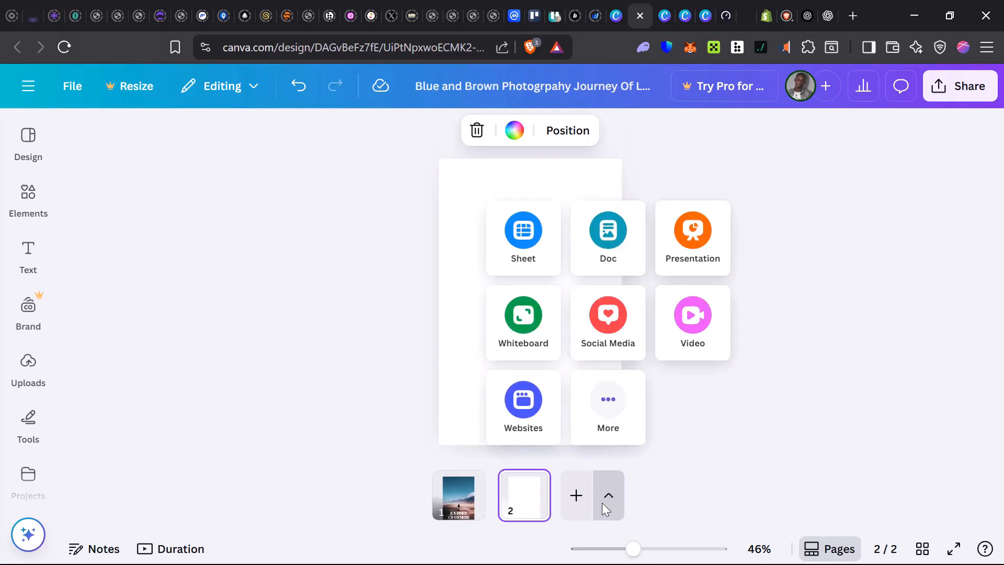
pyautogui.click(611, 245)
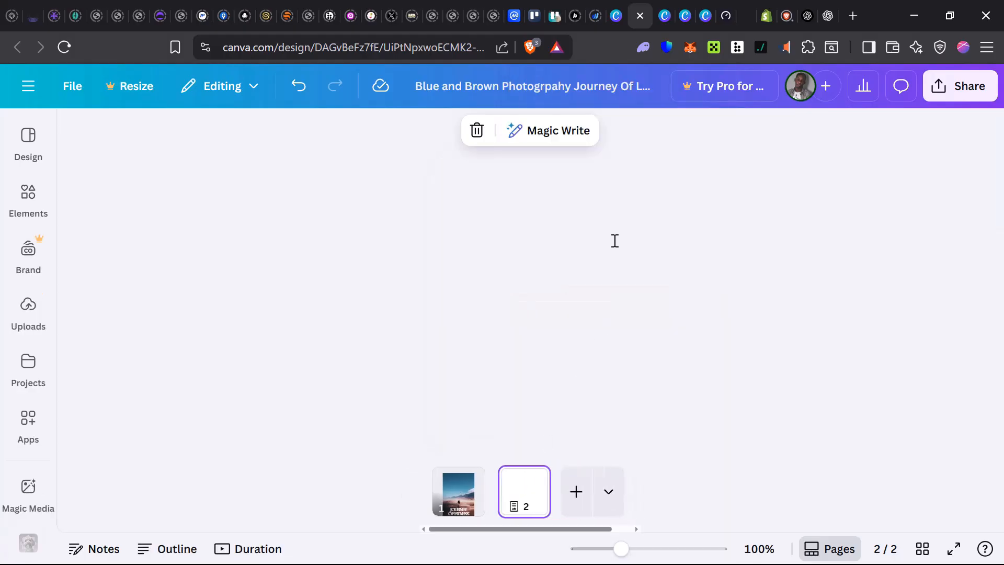
# Return to the Canva AI chat and open the generated "Your Fitness Journey Begins" document in the enlarged preview
pyautogui.hotkey('ctrl', 'shift', 'Tab')
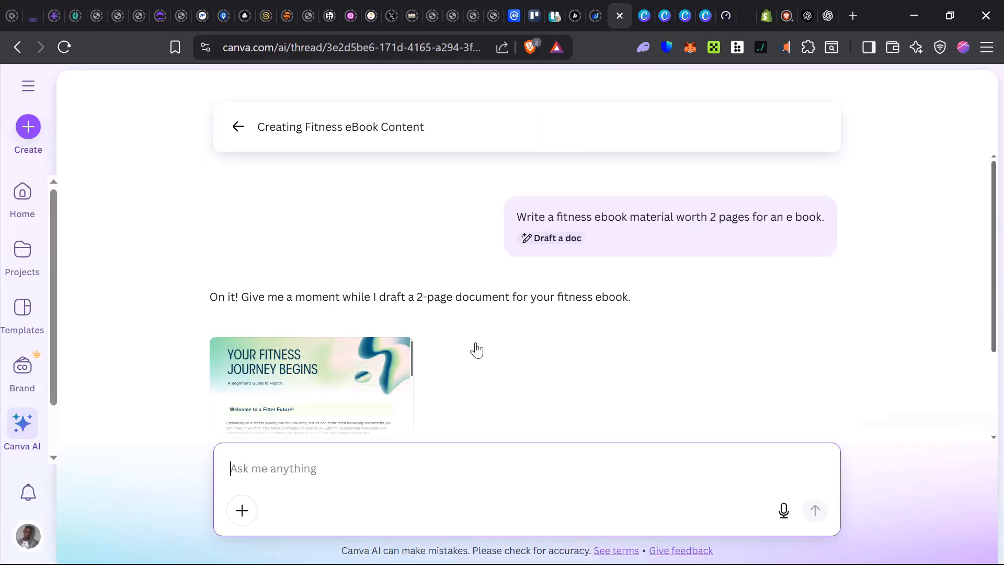
pyautogui.scroll(-3, 344, 326)
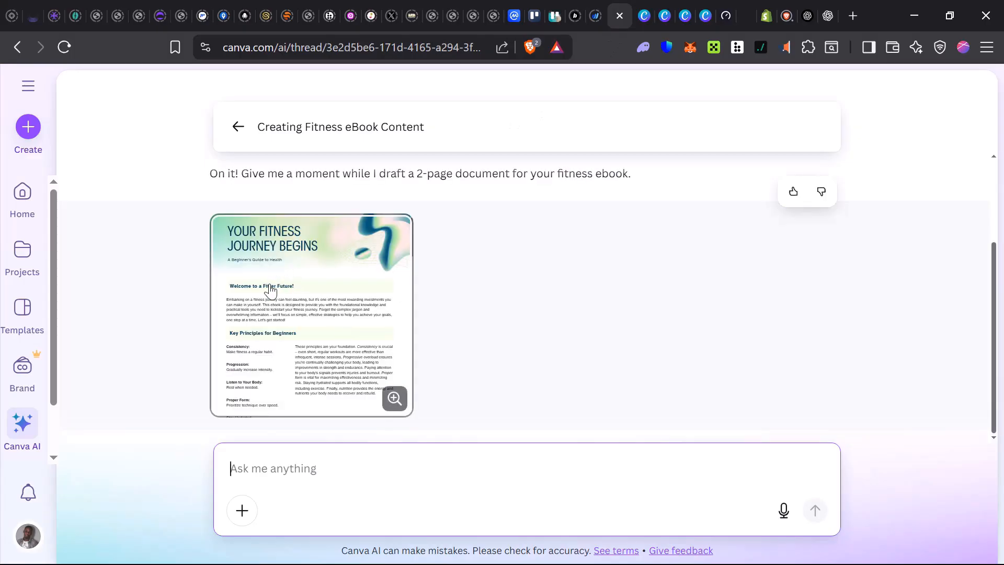
pyautogui.click(394, 404)
pyautogui.click(413, 404)
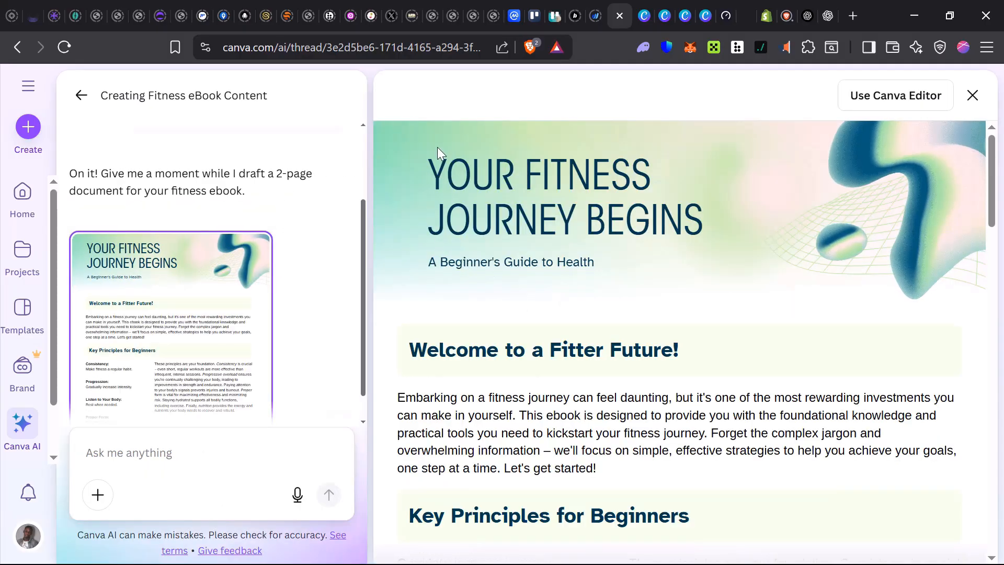
# Review the Canva AI chat's instructions for downloading the document as a PDF, and switch to the "Your Fitness Journey Begins" document in the editor
pyautogui.rightClick(245, 321)
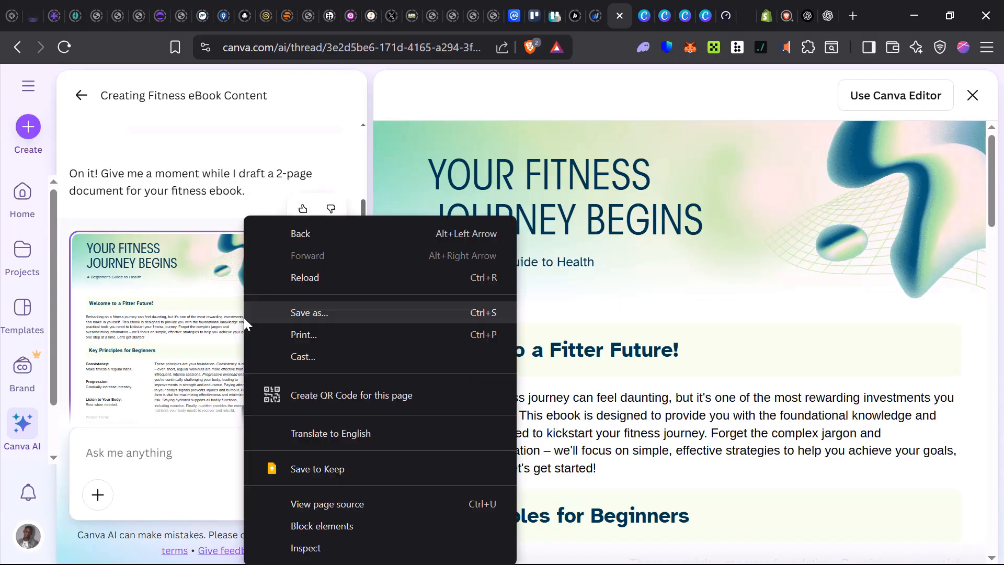
pyautogui.click(150, 221)
pyautogui.scroll(-1, 151, 227)
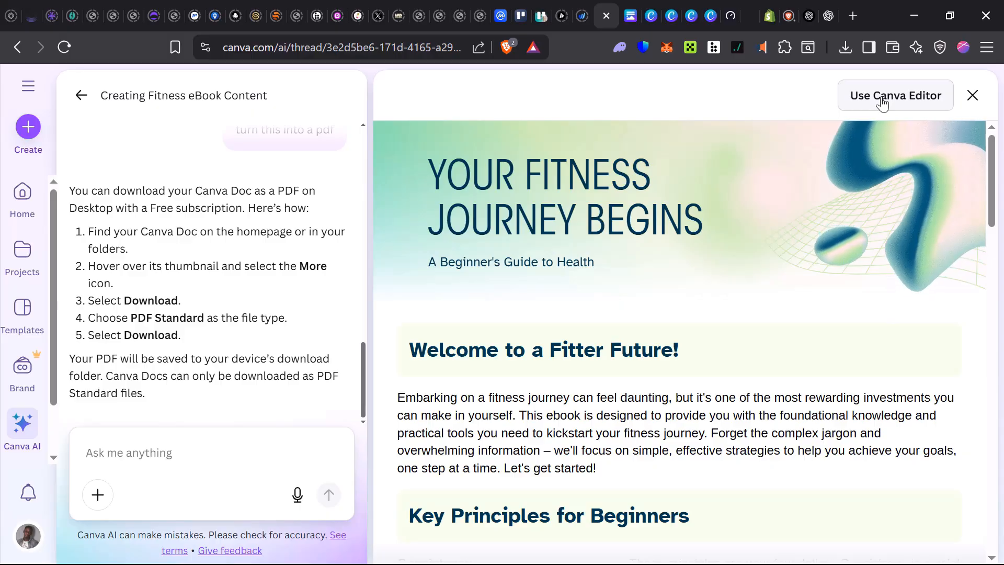
pyautogui.press('Tab')
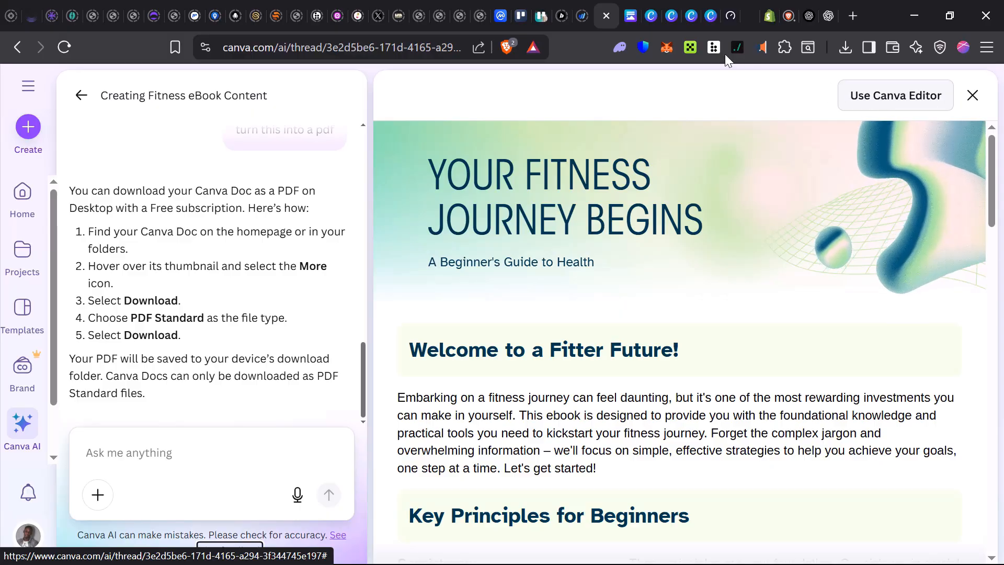
pyautogui.click(627, 17)
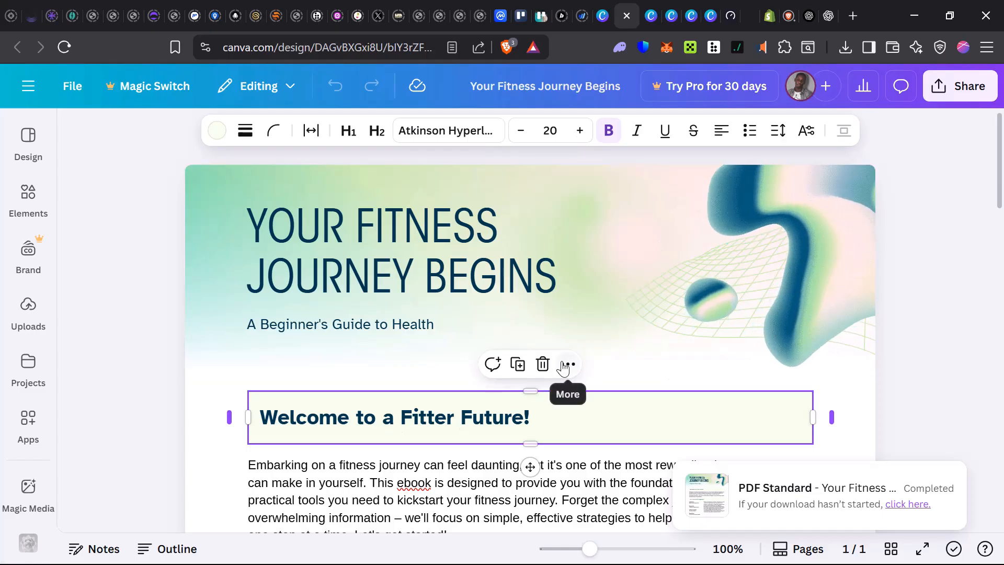
# Enter the heading "How to Create an eBook in Canva 2025 (Step by Step)" on the Doc page of the Journey Of Life design
pyautogui.click(651, 23)
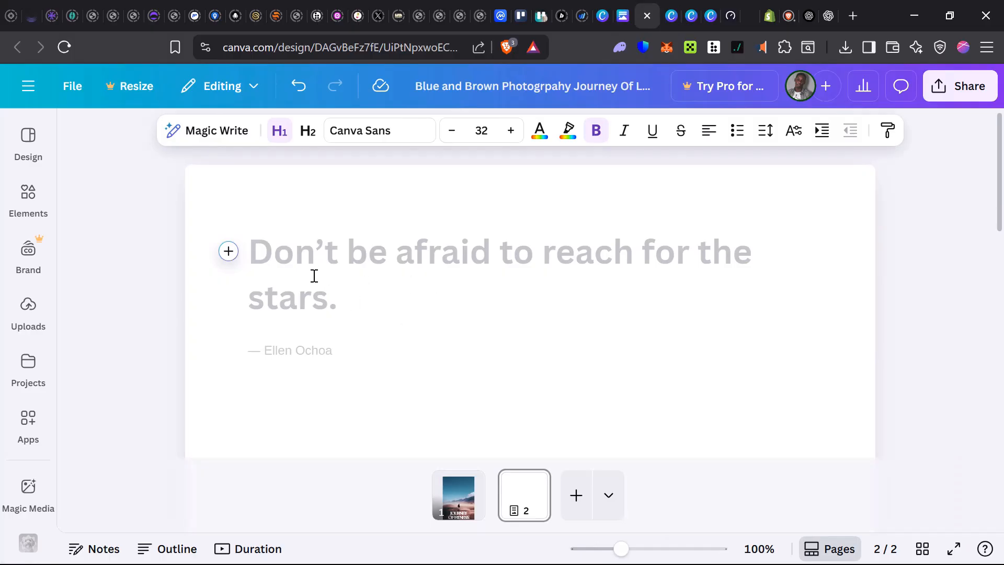
pyautogui.write('How to Create an eBook in Canva 2025 (Step by Step)')
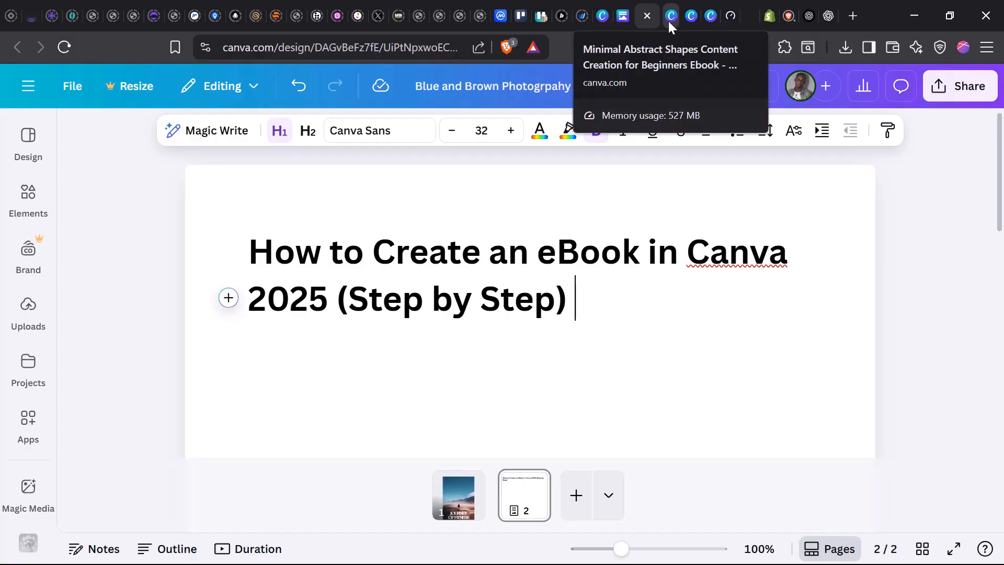
# View the Journey Of Life design's sharing and download options, and return to the Canva AI chat
pyautogui.click(949, 90)
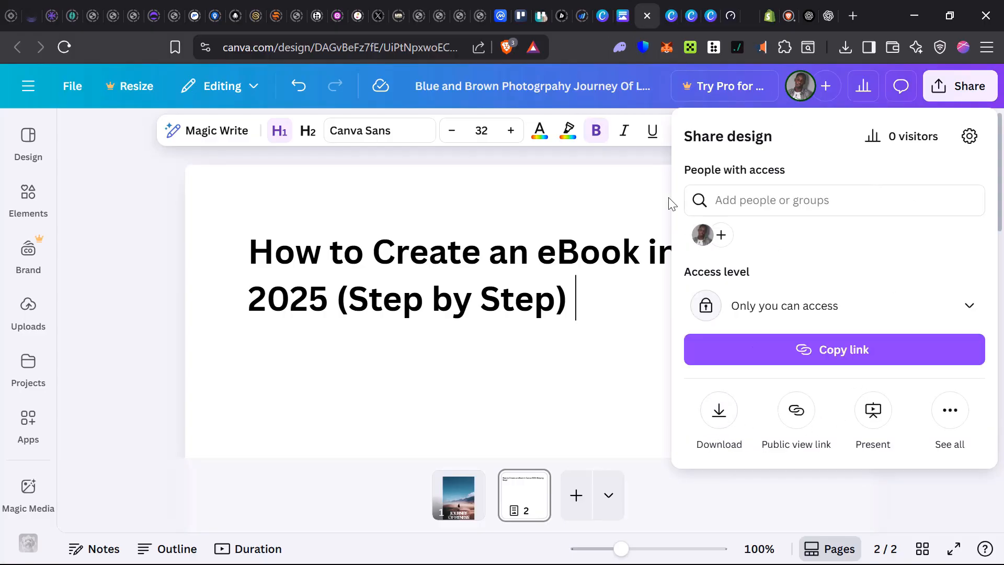
pyautogui.click(605, 25)
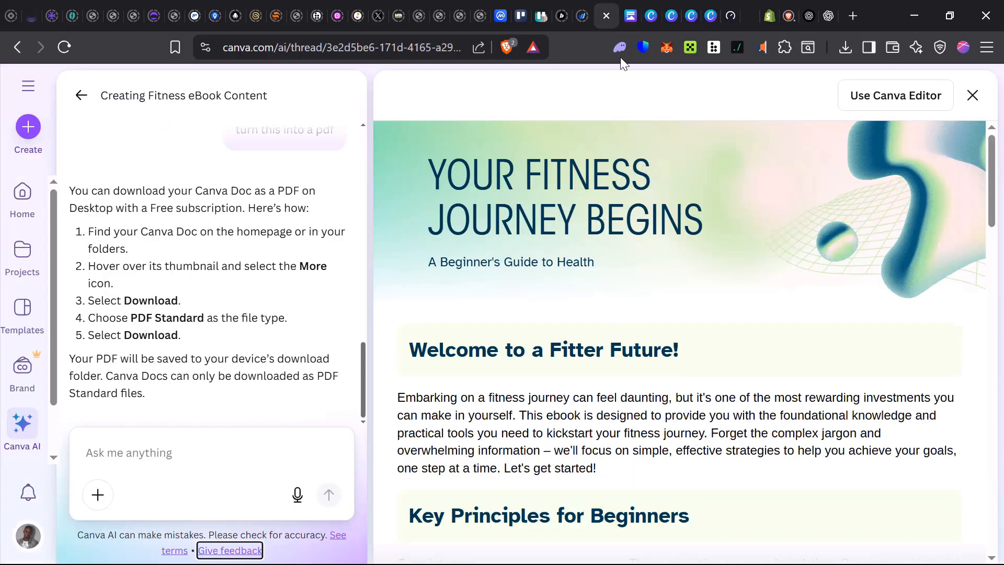